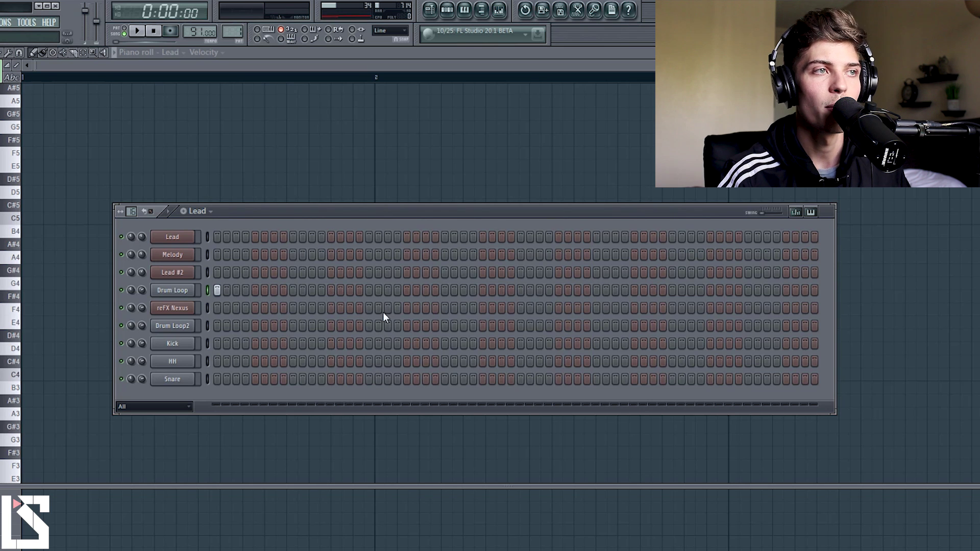
Step: Clear the Drum Loop hit and start a drum pattern with Kick on step 1, HH on step 3 and Snare on step 4
{"action": "left_click", "coordinate": [184, 295]}
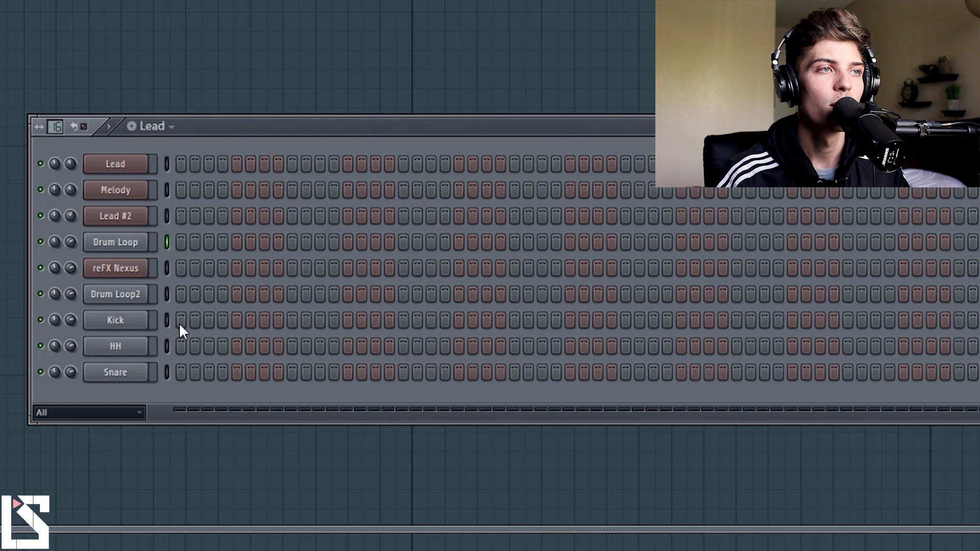
{"action": "left_click", "coordinate": [181, 322]}
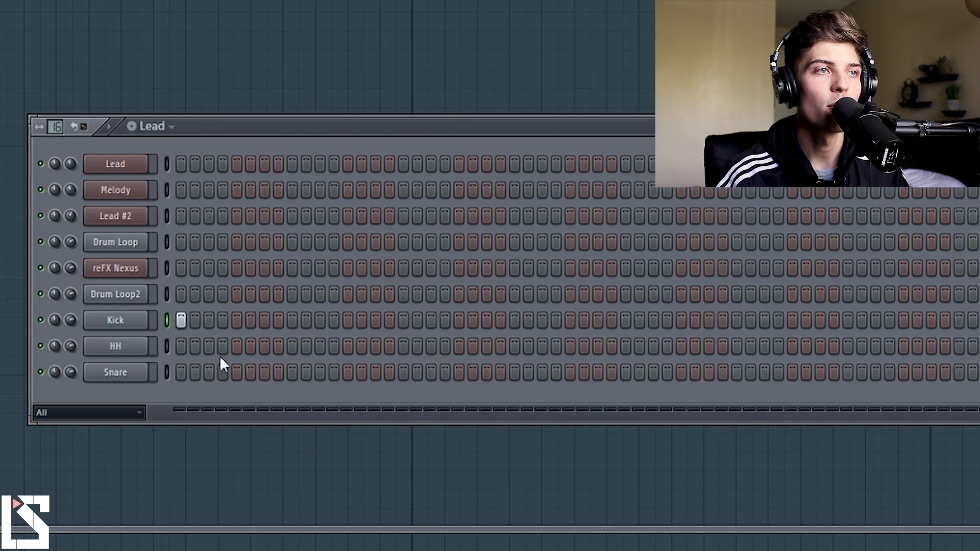
{"action": "left_click", "coordinate": [208, 348]}
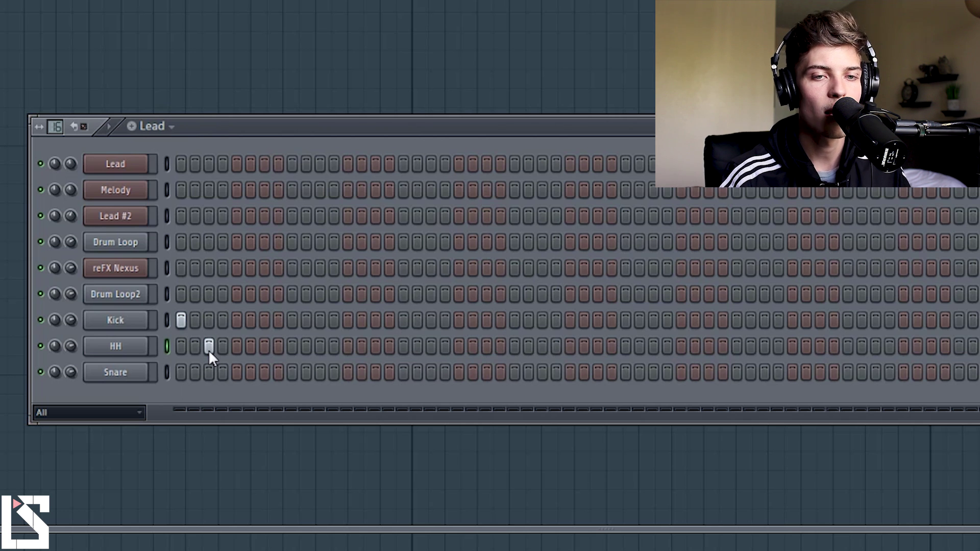
{"action": "left_click", "coordinate": [224, 376]}
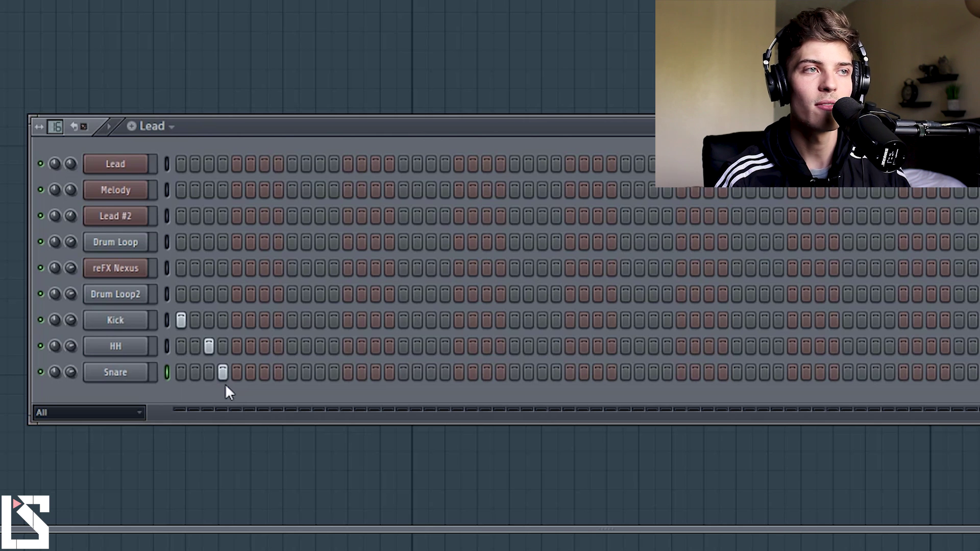
Step: Try moving the HH hit to step 2 and play the pattern
{"action": "left_click", "coordinate": [209, 347]}
{"action": "left_click", "coordinate": [195, 347]}
{"action": "key", "text": "space"}
{"action": "left_click", "coordinate": [222, 371]}
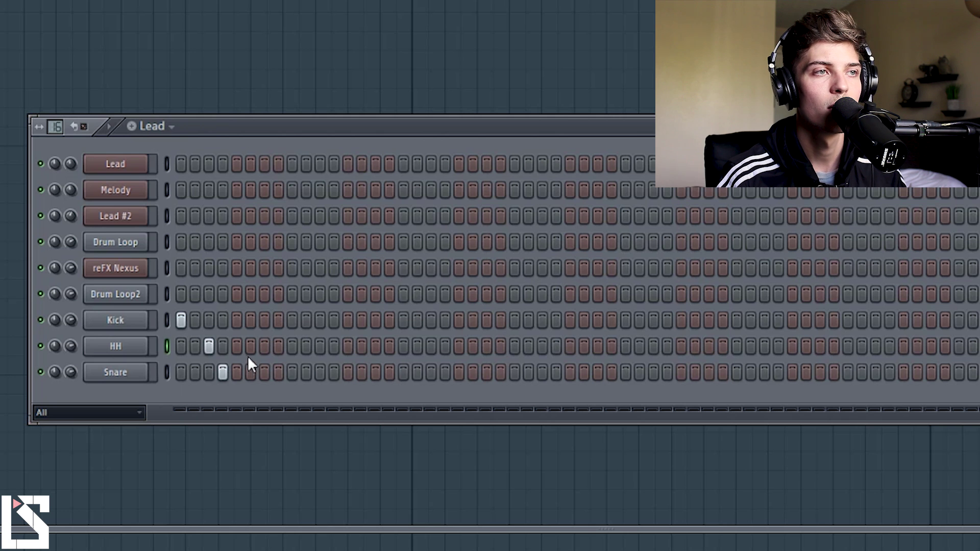
Step: Extend the pattern with Kick on step 5, Snare on step 7 and HH on step 8, and move the first HH hit to step 2
{"action": "left_click", "coordinate": [240, 323]}
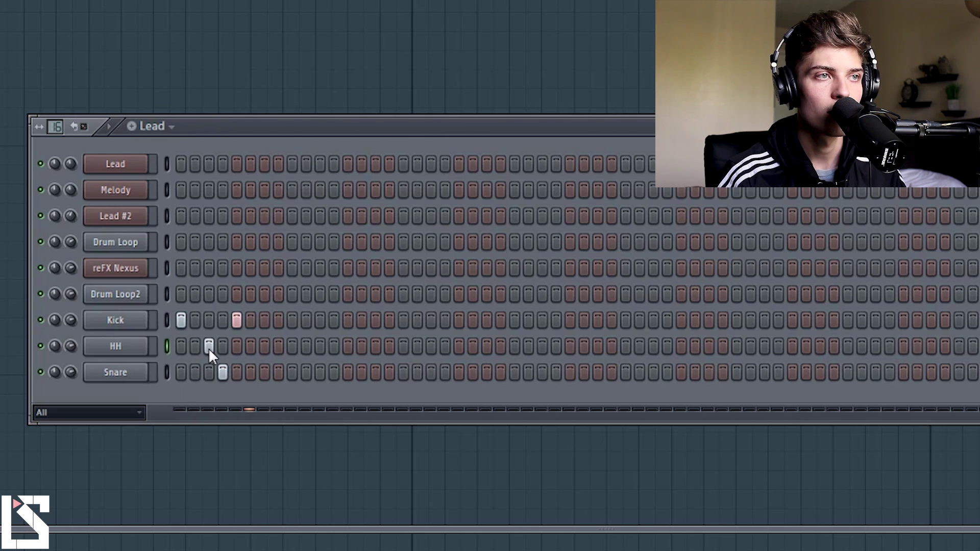
{"action": "left_click", "coordinate": [265, 373]}
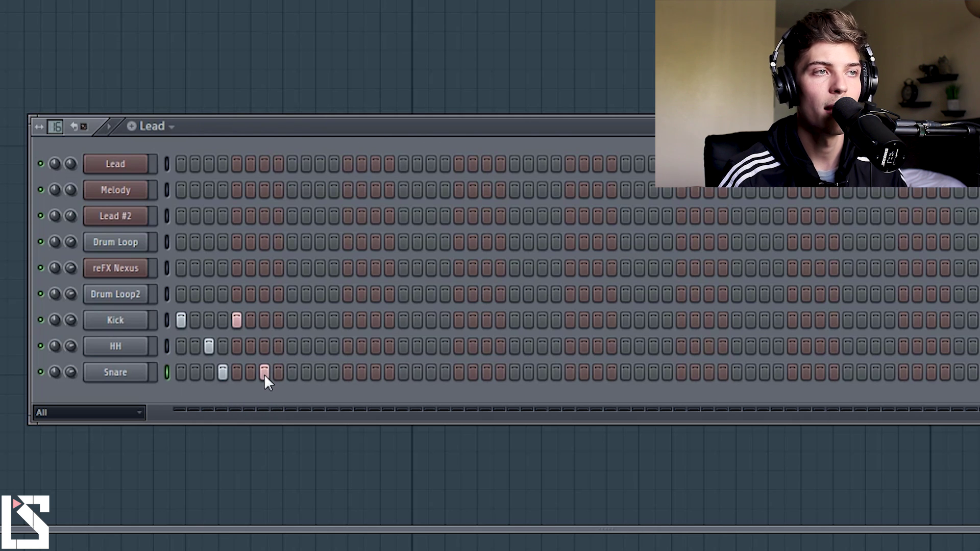
{"action": "left_click", "coordinate": [209, 347]}
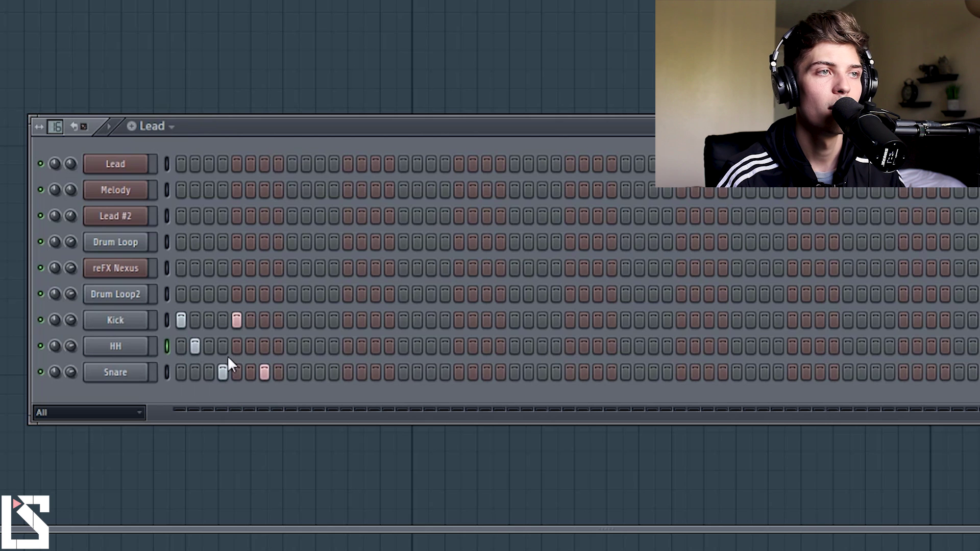
{"action": "left_click", "coordinate": [250, 351]}
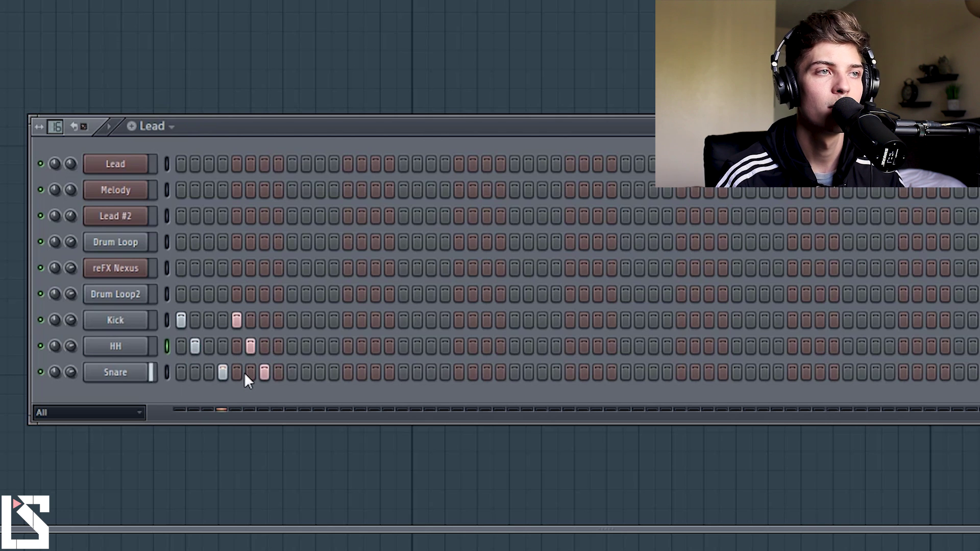
{"action": "left_click", "coordinate": [250, 350]}
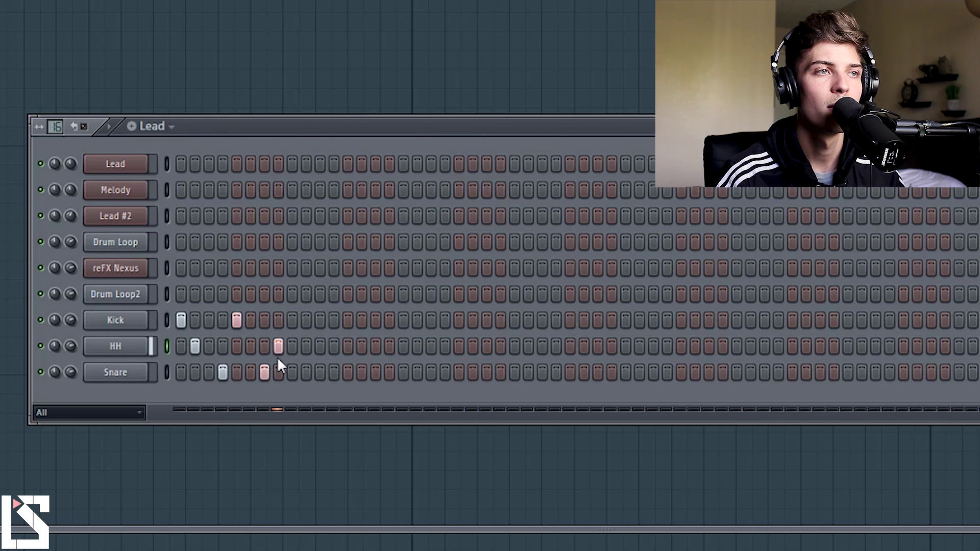
Step: Complete the drum pattern with Kick on steps 9 and 13, HH on step 11 and Snare on steps 12 and 15, and play it
{"action": "left_click", "coordinate": [293, 322]}
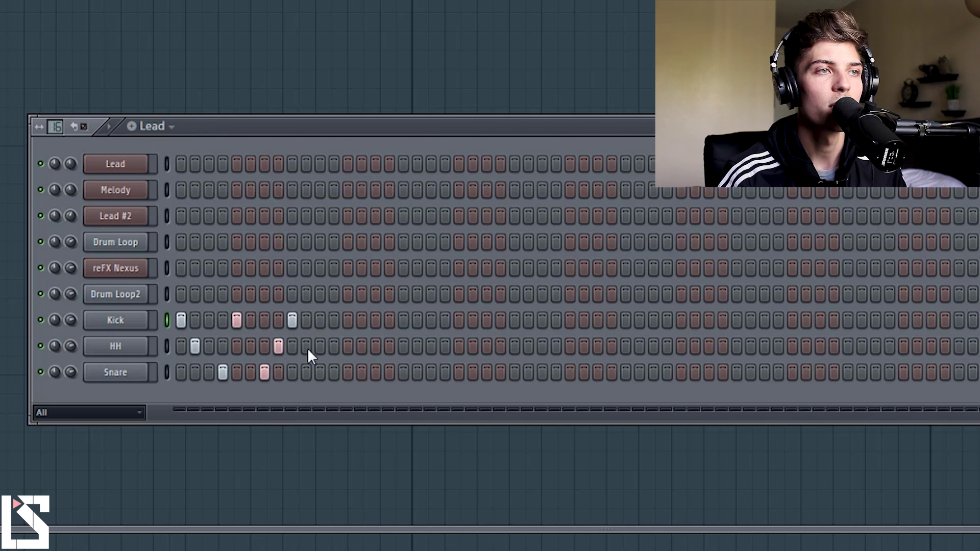
{"action": "left_click", "coordinate": [307, 348]}
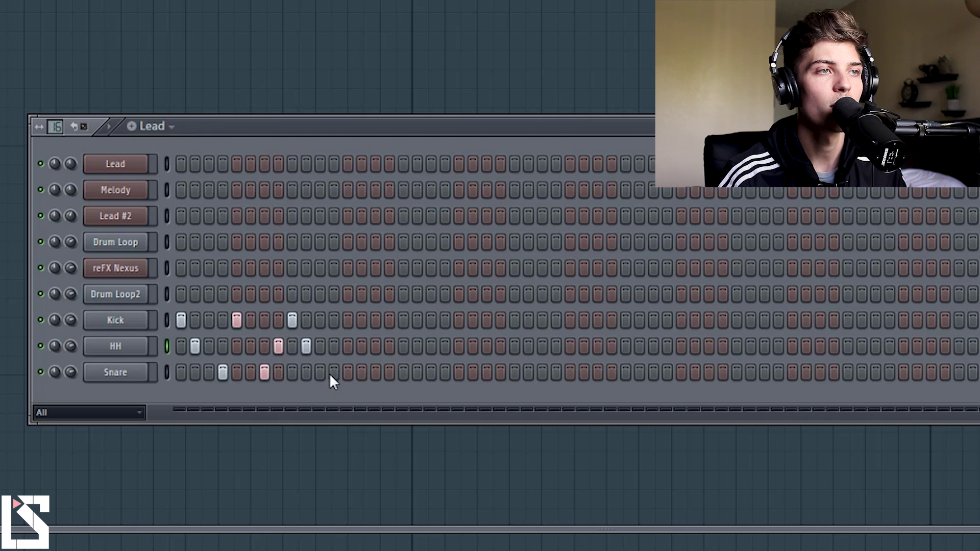
{"action": "left_click", "coordinate": [331, 372]}
{"action": "left_click", "coordinate": [320, 349]}
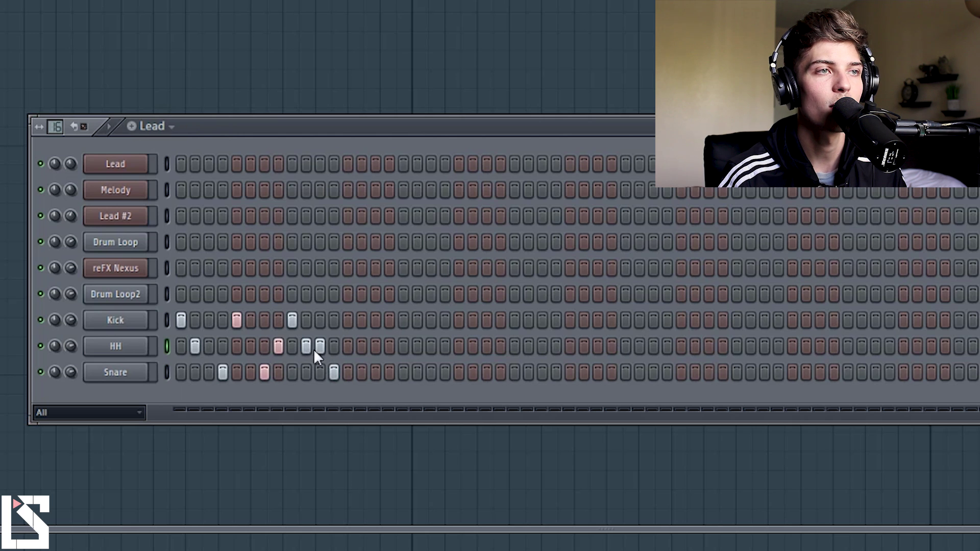
{"action": "left_click", "coordinate": [348, 322]}
{"action": "key", "text": "space"}
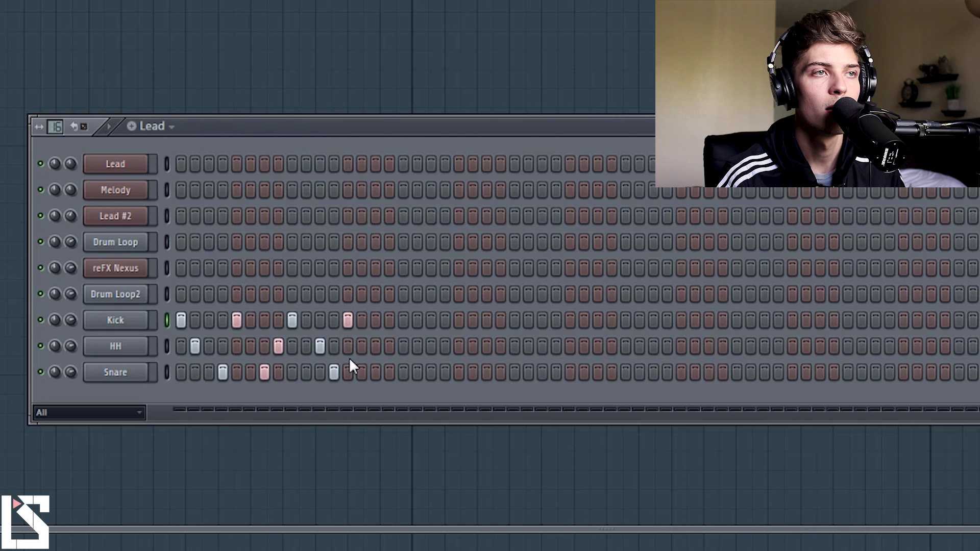
{"action": "left_click", "coordinate": [372, 373]}
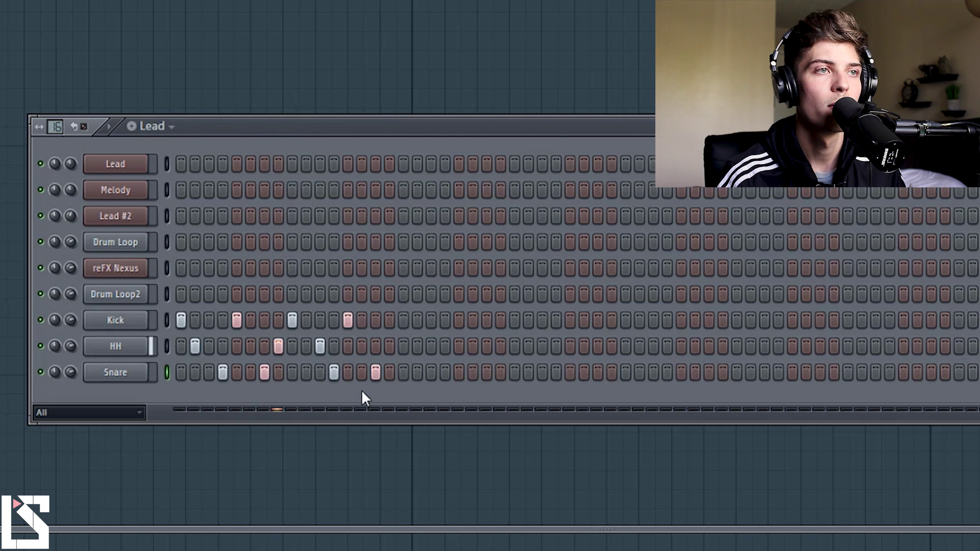
{"action": "key", "text": "space"}
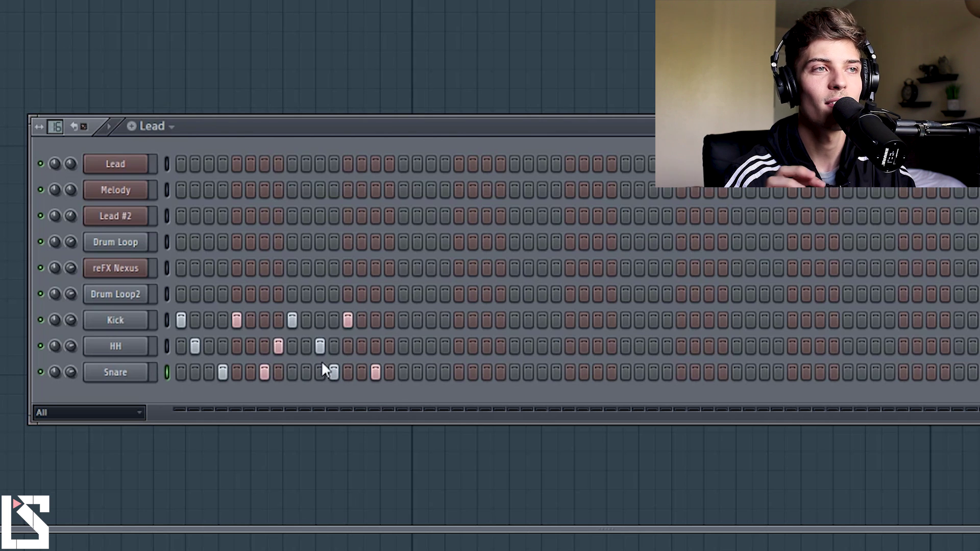
{"action": "key", "text": "space"}
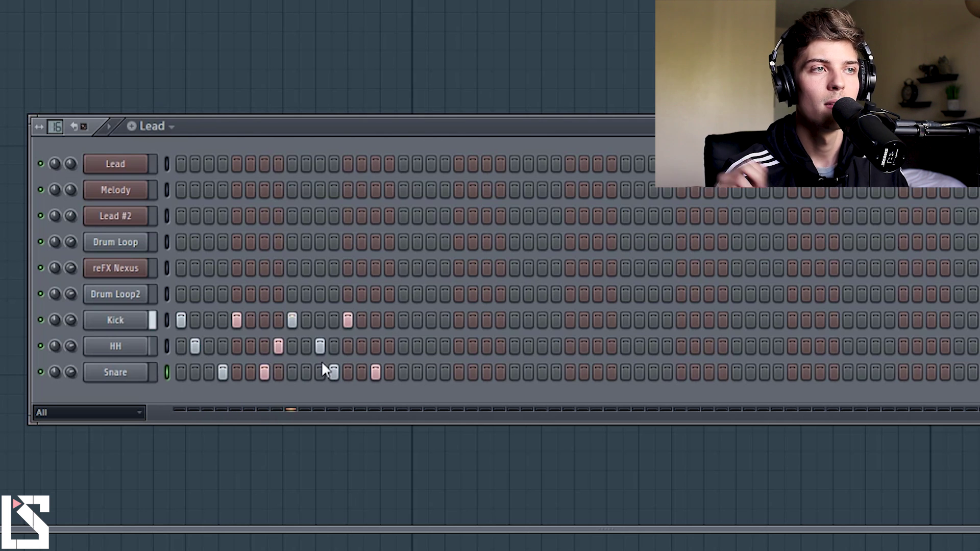
Step: Mute the Kick, HH and Snare channels and open the Lead channel in the piano roll
{"action": "left_click", "coordinate": [40, 372]}
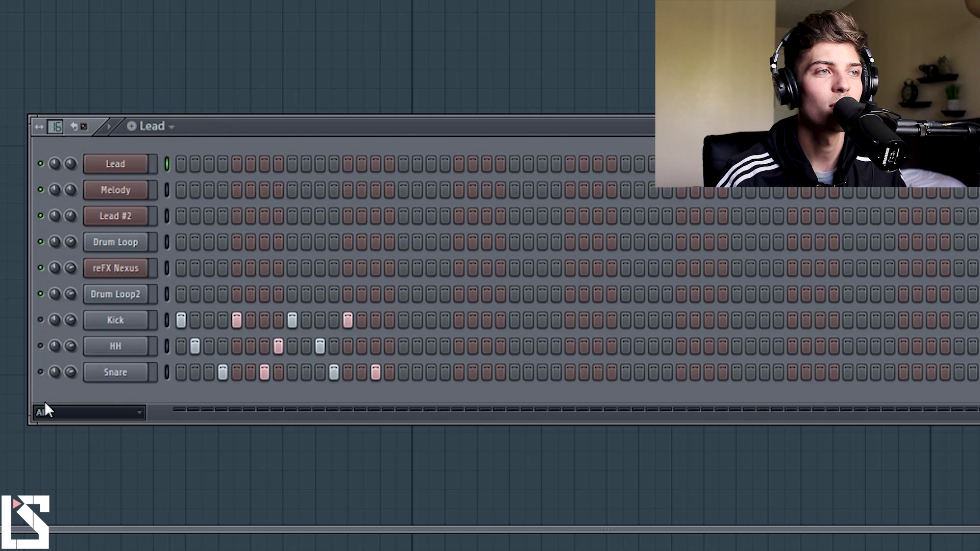
{"action": "right_click", "coordinate": [141, 166]}
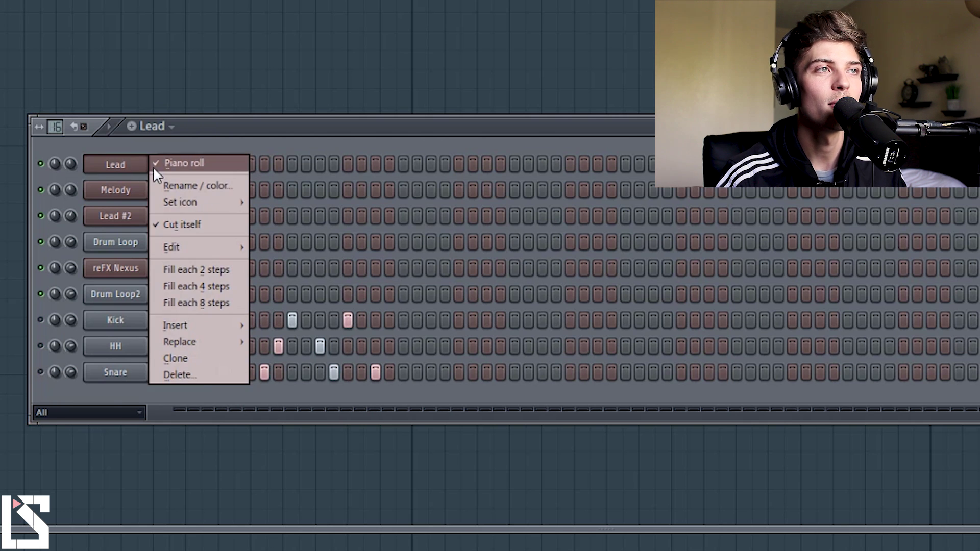
{"action": "left_click", "coordinate": [168, 163]}
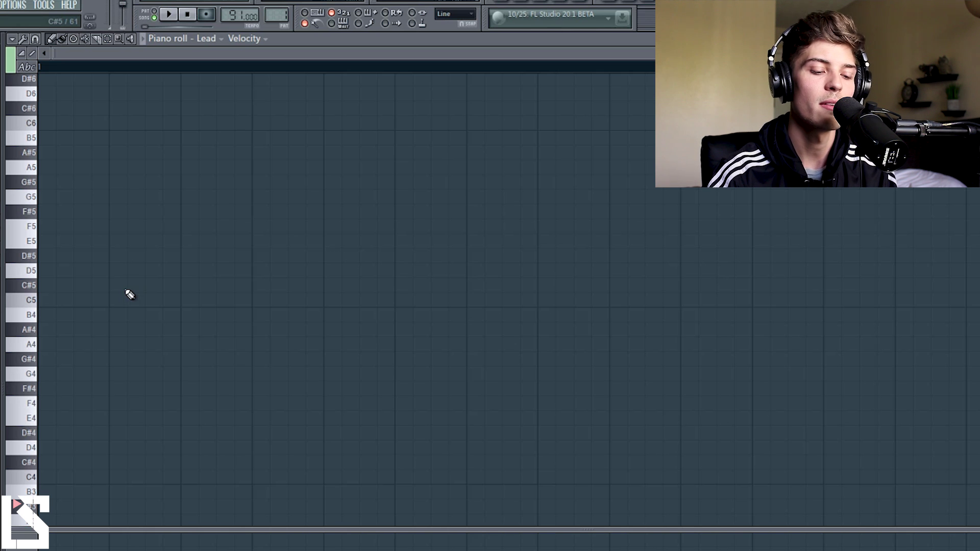
Step: Audition Lead chords over the Drum Loop2 rhythm from the channel rack, and remove the Drum Loop2 hit on step 1
{"action": "key", "text": "F6"}
{"action": "key", "text": "space"}
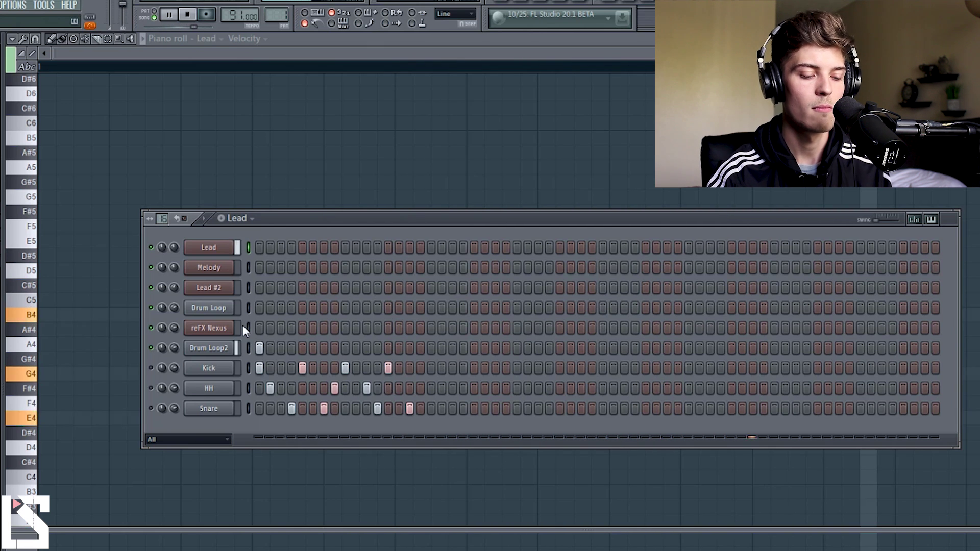
{"action": "key", "text": "space"}
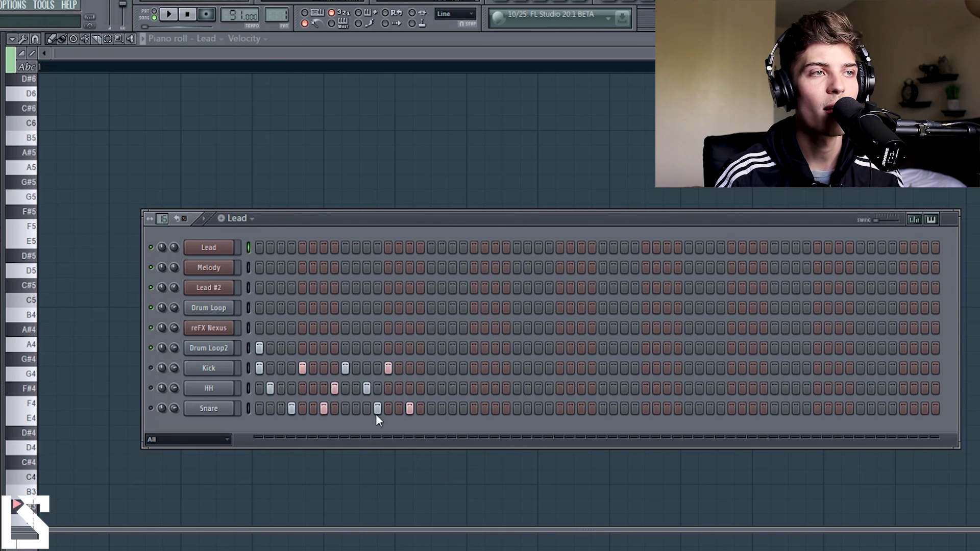
{"action": "left_click", "coordinate": [261, 348]}
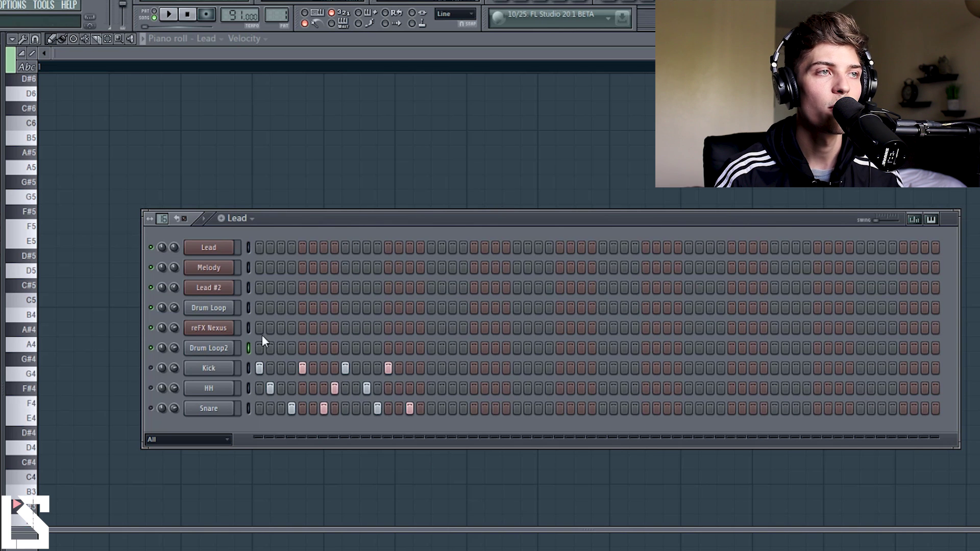
Step: Open the Lead channel's piano roll and record a four-chord progression of repeated offbeat chords
{"action": "right_click", "coordinate": [234, 248]}
{"action": "left_click", "coordinate": [244, 246]}
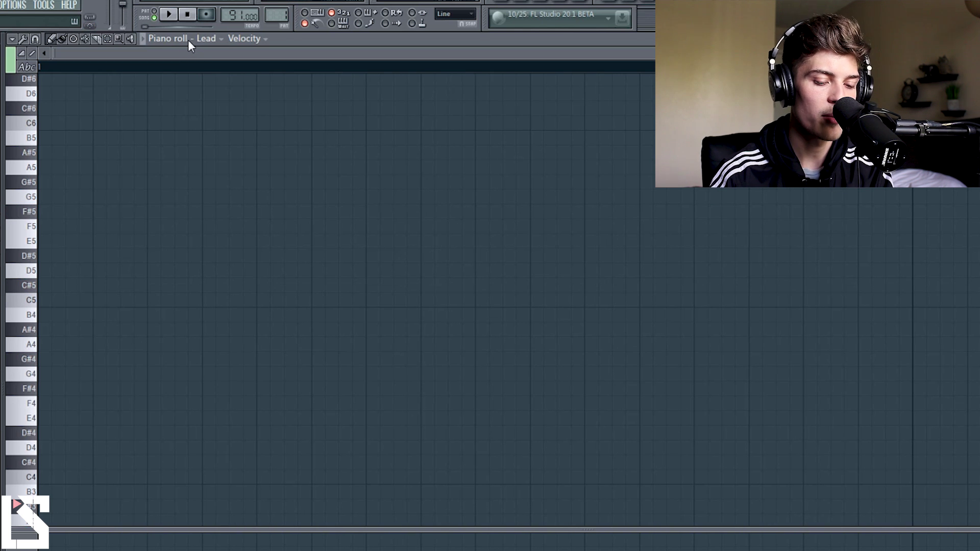
{"action": "key", "text": "space"}
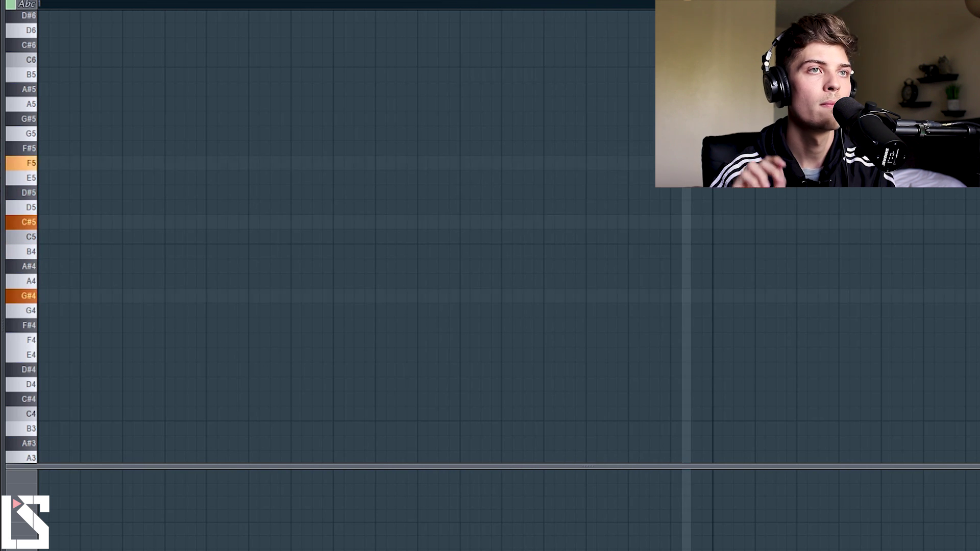
Step: Quantize all the recorded Lead notes to the grid and clear the selection
{"action": "key", "text": "ctrl+a"}
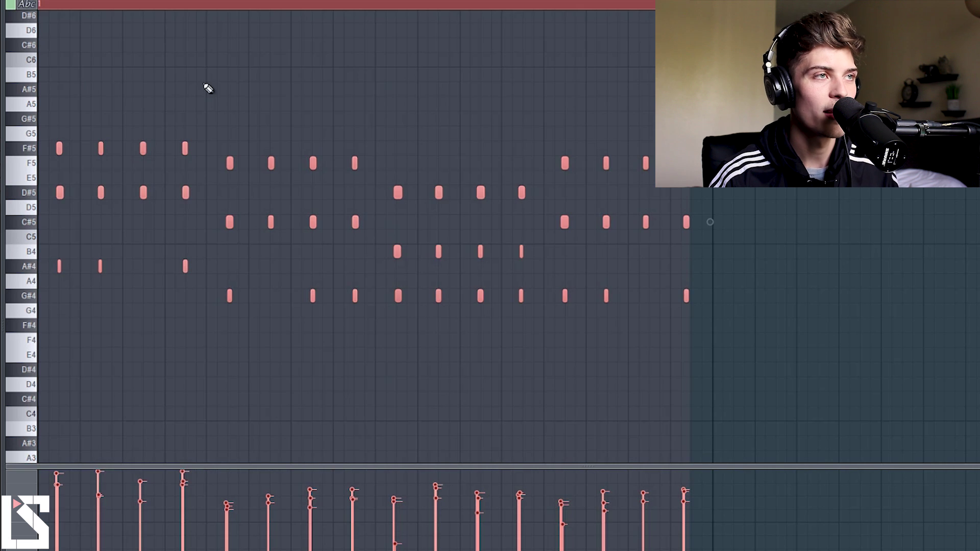
{"action": "key", "text": "alt+q"}
{"action": "left_click", "coordinate": [758, 191]}
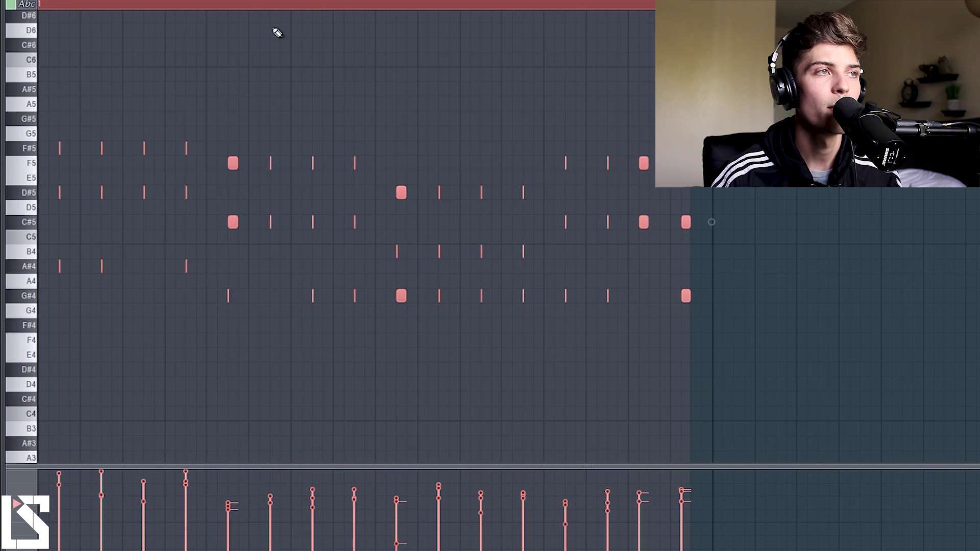
{"action": "left_click", "coordinate": [98, 7]}
{"action": "scroll", "coordinate": [46, 25], "scroll_direction": "up", "scroll_amount": 5}
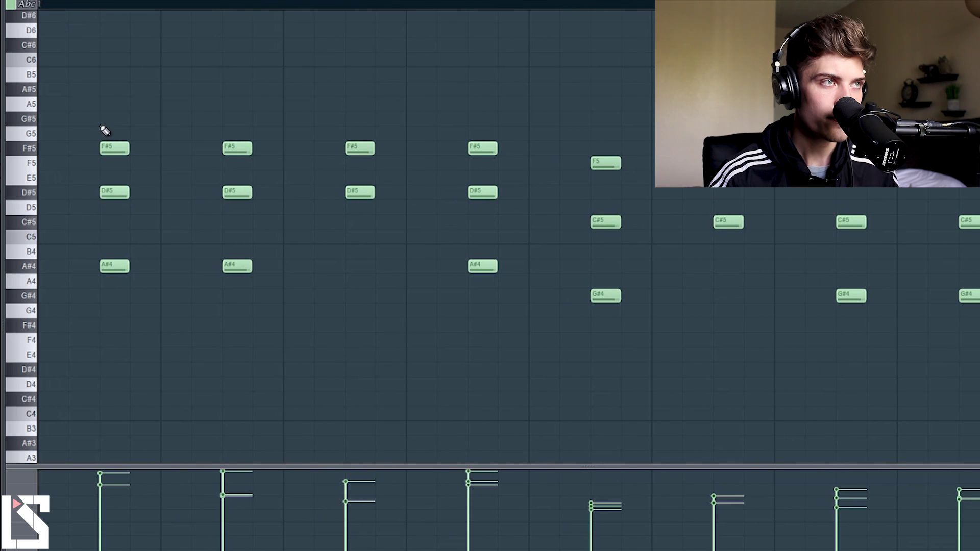
Step: Fill in the missing Lead chord notes: A#4 in the third chord hit, G#4 in the sixth and fifteenth hits
{"action": "left_click_drag", "start_coordinate": [103, 128], "coordinate": [119, 285]}
{"action": "left_click", "coordinate": [90, 191]}
{"action": "left_click_drag", "start_coordinate": [102, 126], "coordinate": [109, 258]}
{"action": "left_click", "coordinate": [162, 408]}
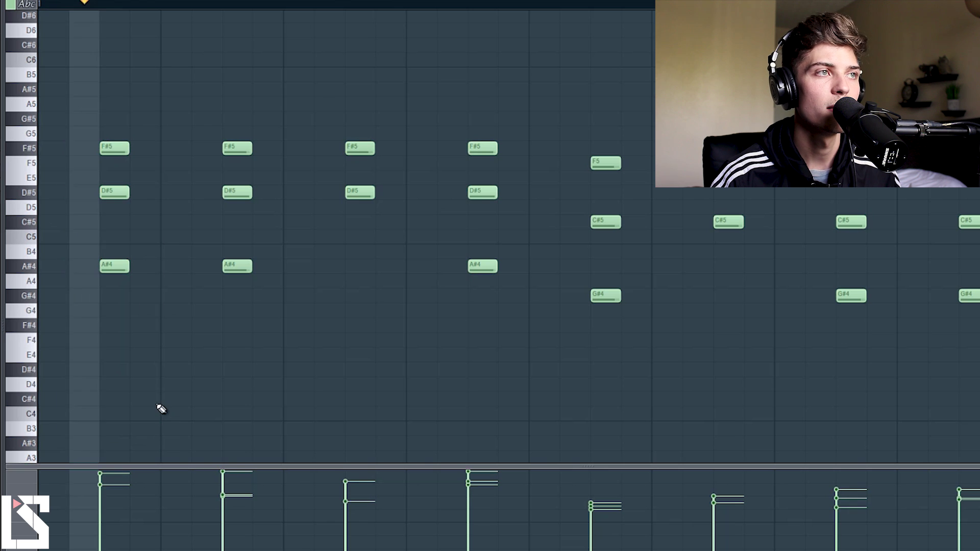
{"action": "scroll", "coordinate": [213, 85], "scroll_direction": "down", "scroll_amount": 3}
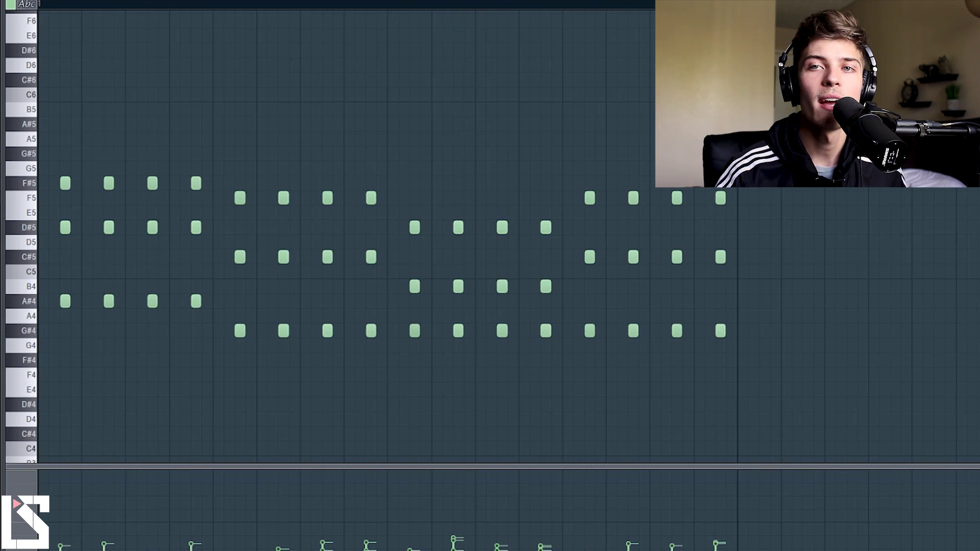
Step: Add a Drum Loop hit on step 1 in the channel rack and play it together with the Lead chords
{"action": "key", "text": "F6"}
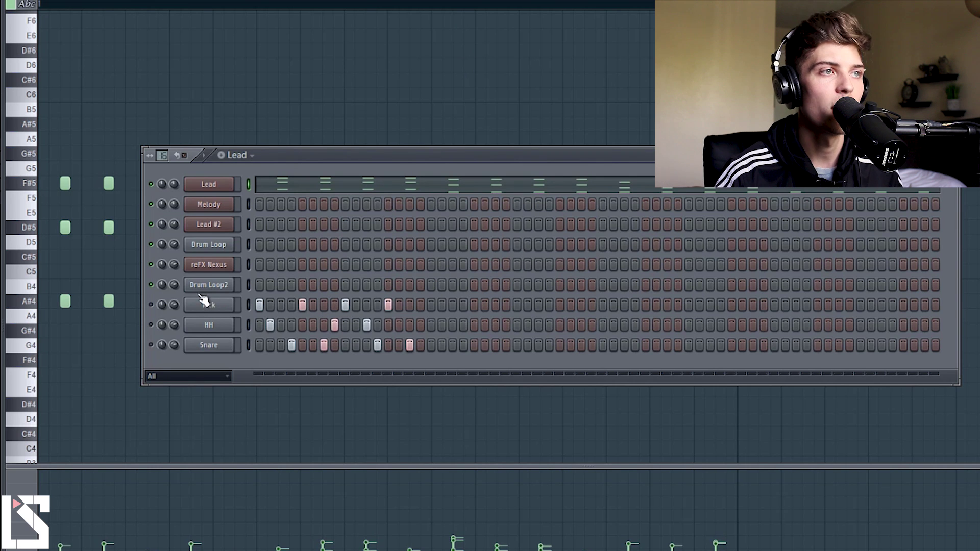
{"action": "left_click", "coordinate": [261, 245]}
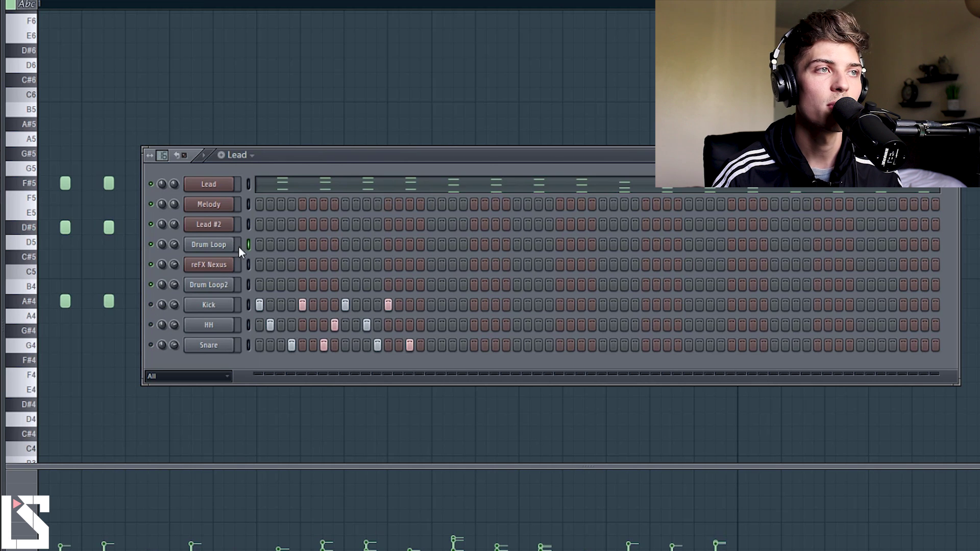
{"action": "key", "text": "space"}
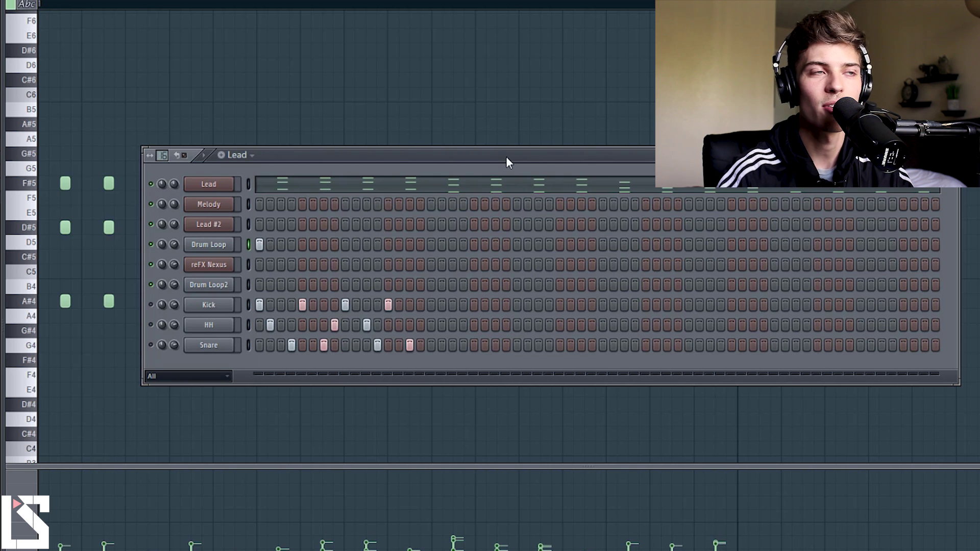
{"action": "key", "text": "space"}
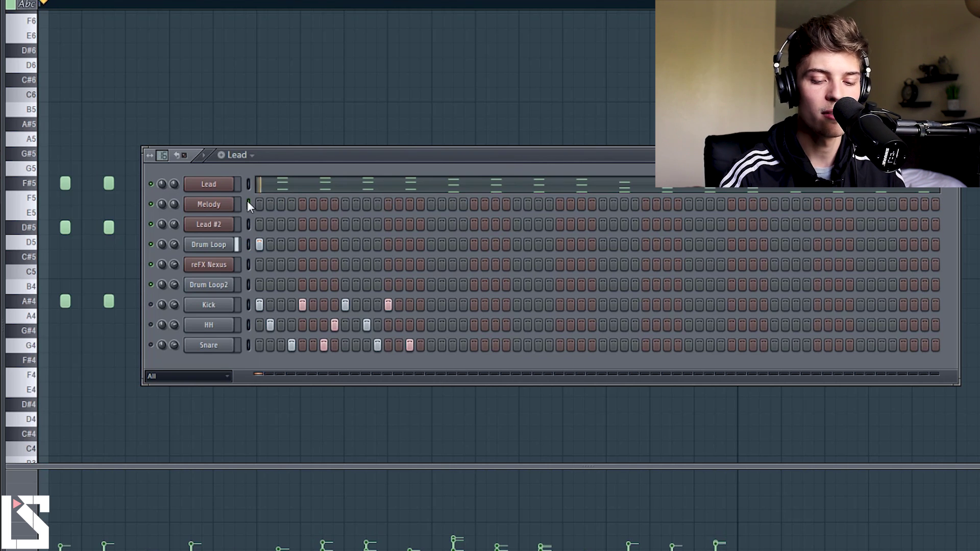
{"action": "key", "text": "space"}
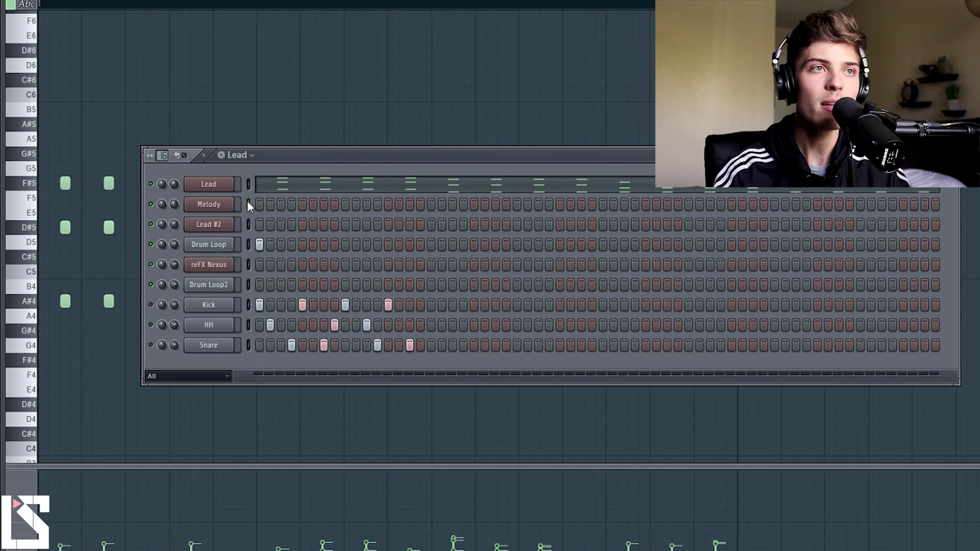
Step: Check the Melody channel's instrument, open its piano roll and play the pattern while trying out melody notes
{"action": "left_click", "coordinate": [223, 204]}
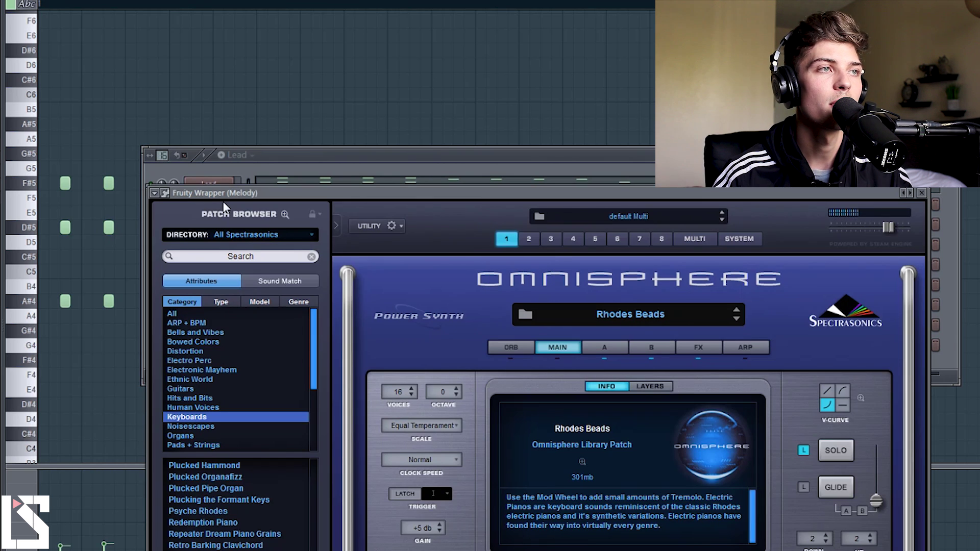
{"action": "left_click", "coordinate": [922, 193]}
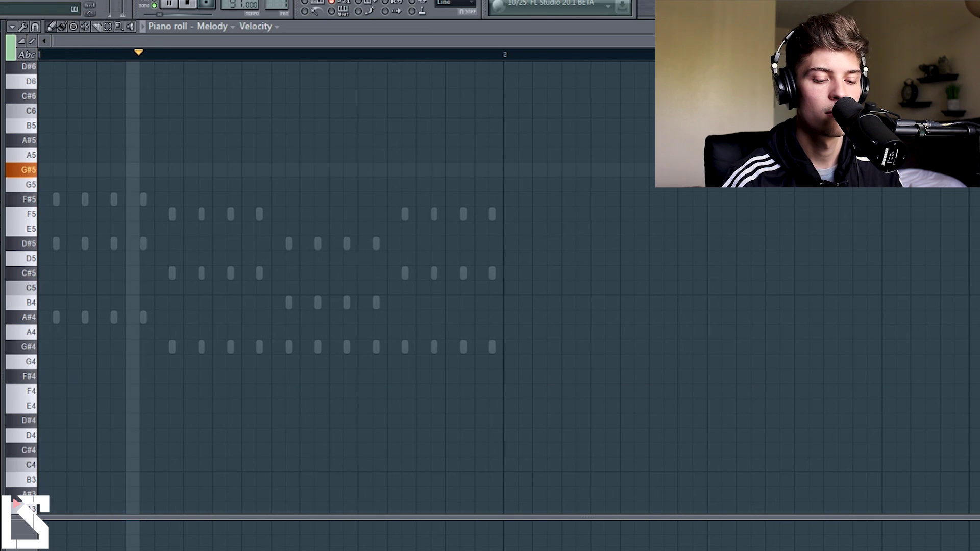
{"action": "key", "text": "space"}
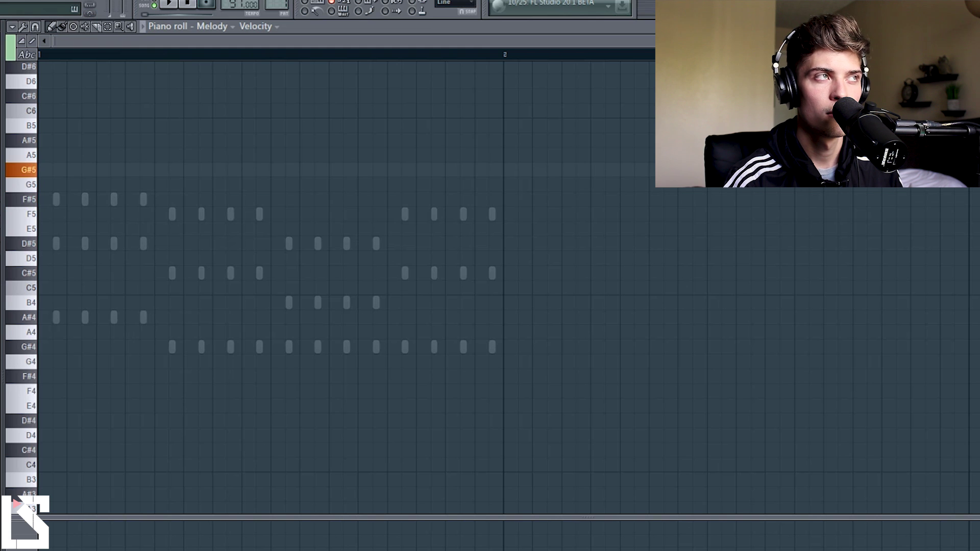
{"action": "key", "text": "space"}
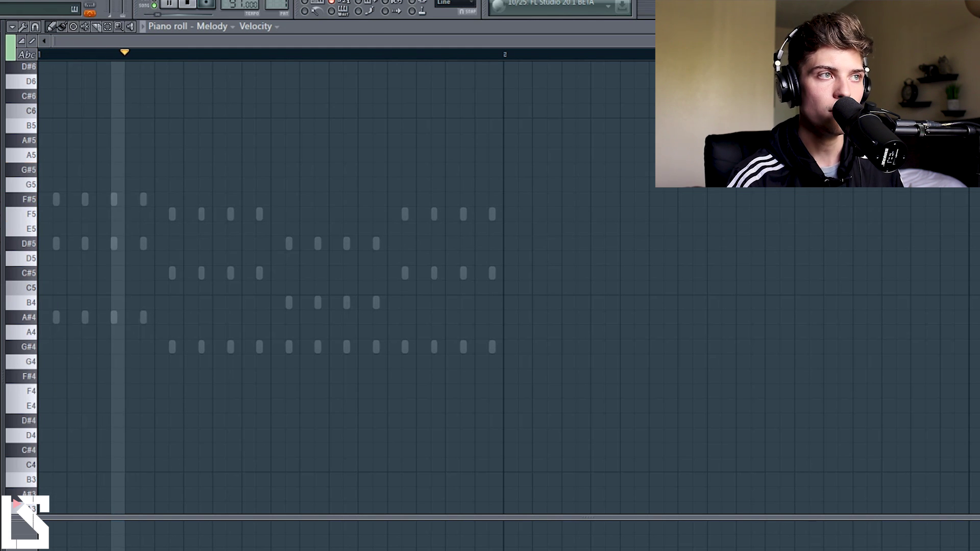
{"action": "key", "text": "space"}
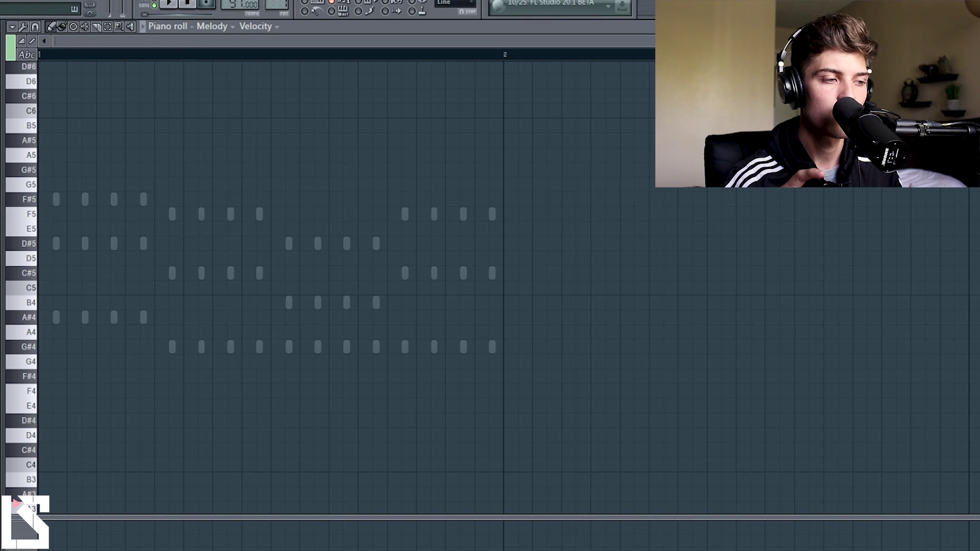
{"action": "key", "text": "space"}
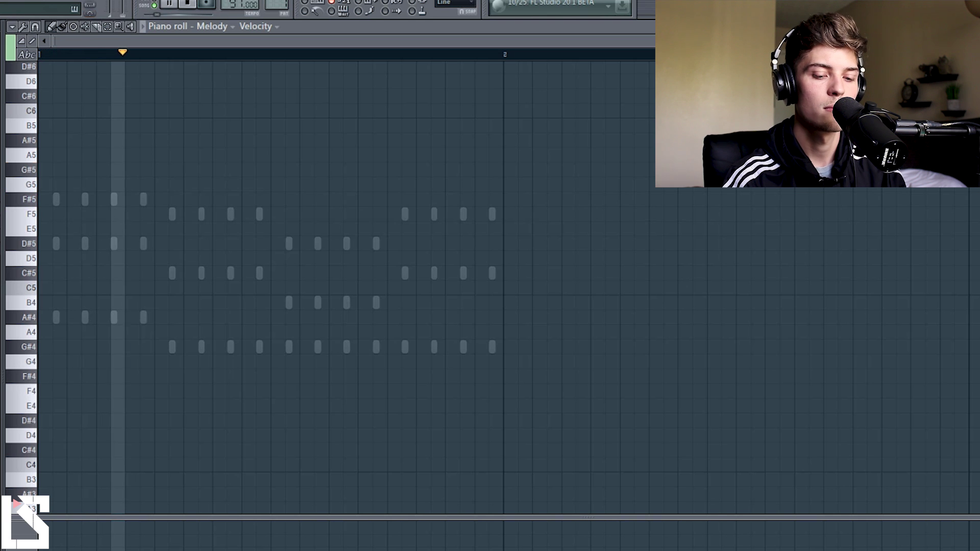
{"action": "key", "text": "space"}
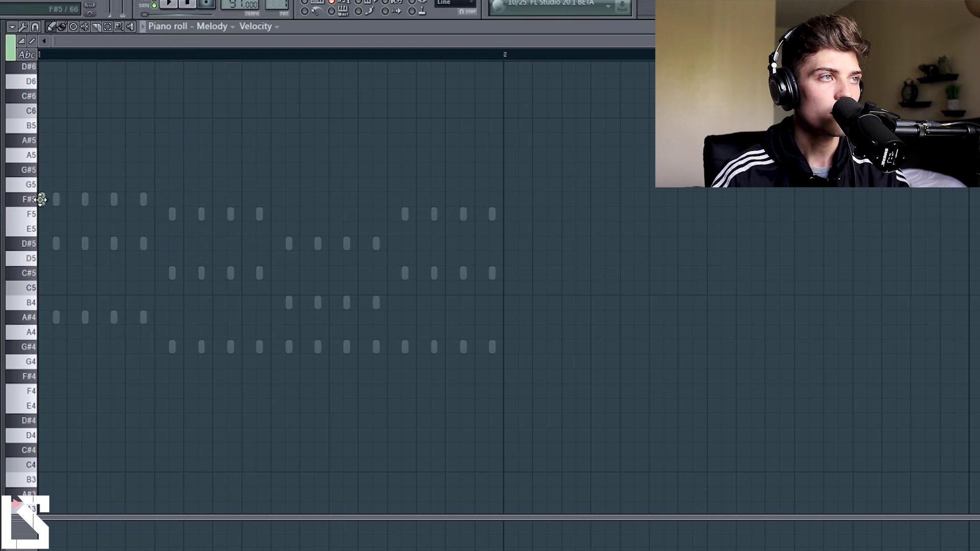
Step: Draw four end-to-end Melody notes, F#5, F5, D#5 and F5, each spanning one chord's four hits, and play them back
{"action": "left_click_drag", "start_coordinate": [43, 199], "coordinate": [132, 217]}
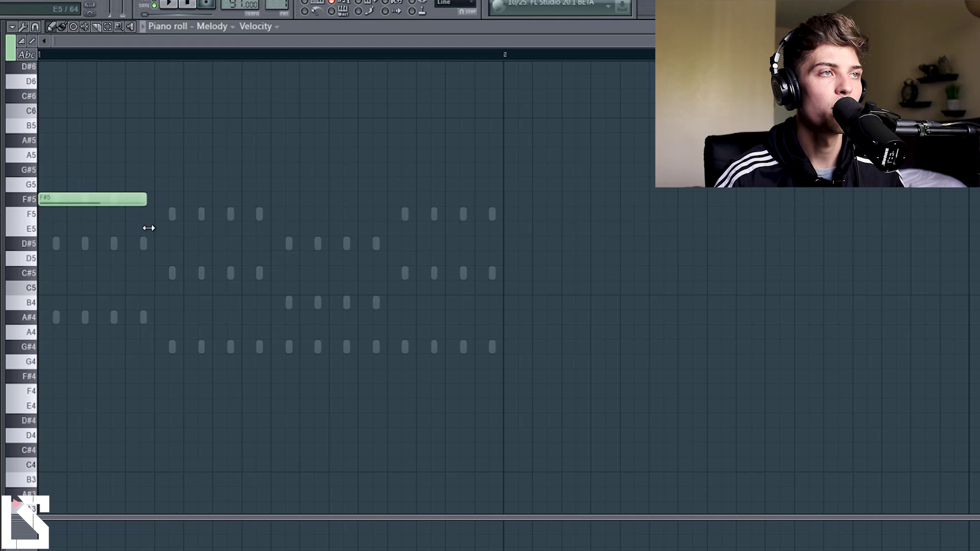
{"action": "key", "text": "space"}
{"action": "left_click_drag", "start_coordinate": [139, 203], "coordinate": [146, 208]}
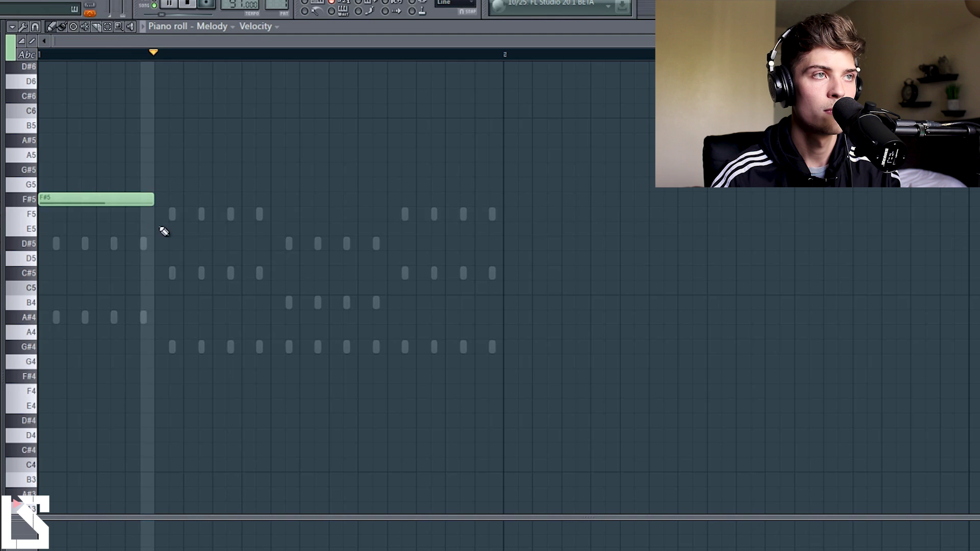
{"action": "left_click", "coordinate": [158, 215]}
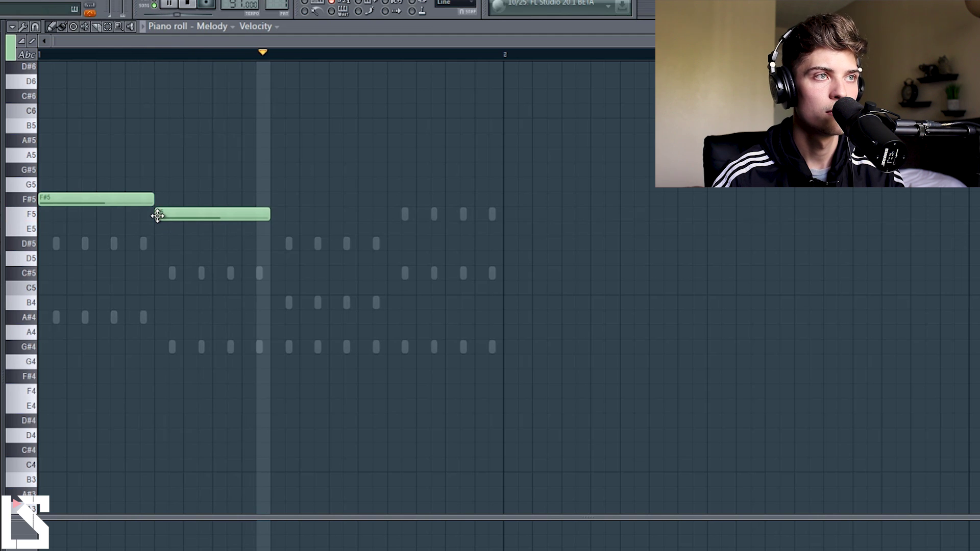
{"action": "left_click", "coordinate": [271, 245]}
{"action": "left_click_drag", "start_coordinate": [275, 251], "coordinate": [290, 250]}
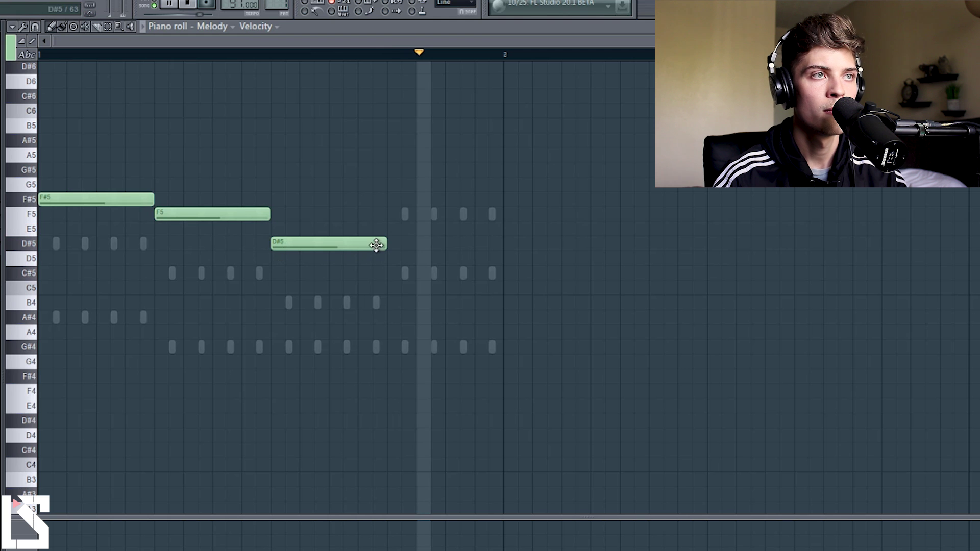
{"action": "left_click", "coordinate": [390, 214]}
{"action": "key", "text": "space"}
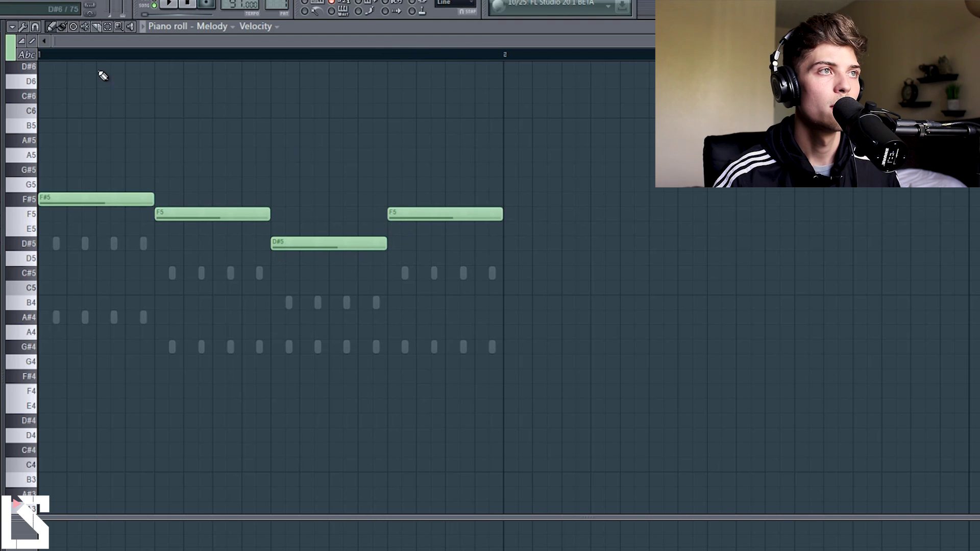
Step: Add a short G#5 Melody note at the end of the first chord, trim the F#5 note to meet it and play back
{"action": "scroll", "coordinate": [157, 57], "scroll_direction": "up", "scroll_amount": 4}
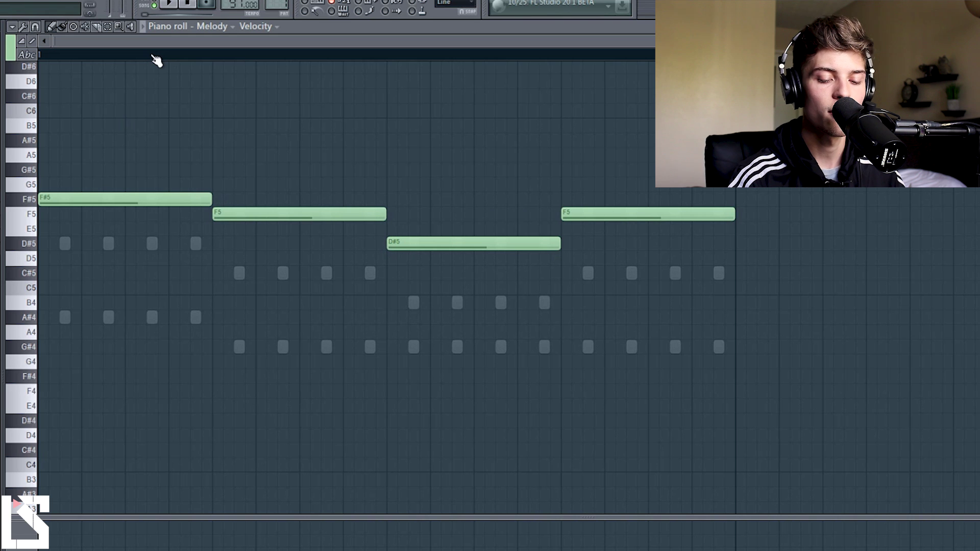
{"action": "key", "text": "space"}
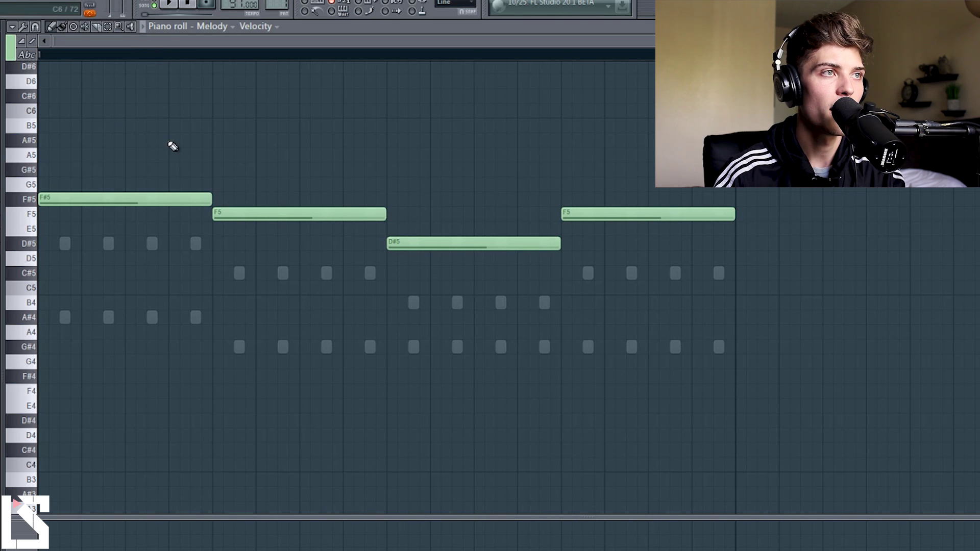
{"action": "left_click", "coordinate": [192, 170]}
{"action": "left_click_drag", "start_coordinate": [219, 176], "coordinate": [229, 176]}
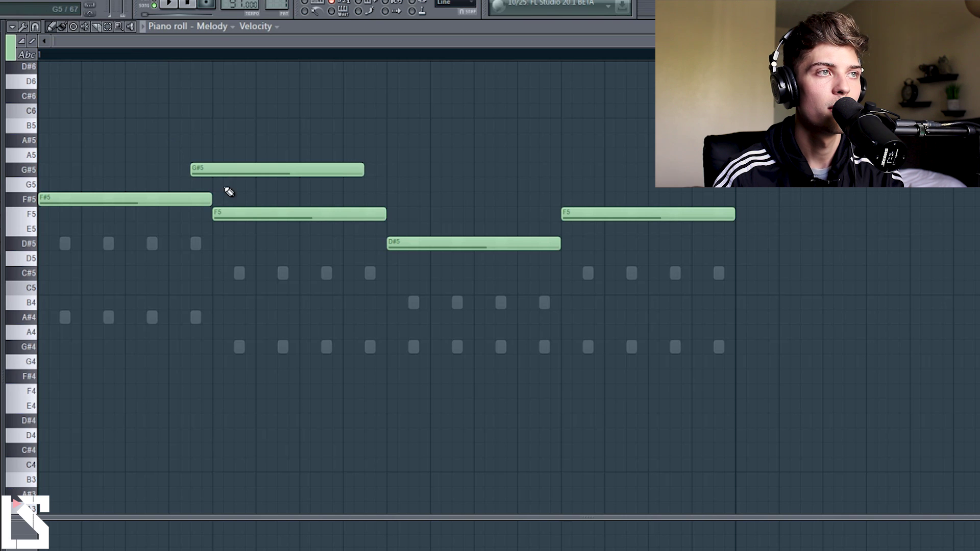
{"action": "left_click_drag", "start_coordinate": [359, 166], "coordinate": [216, 198]}
{"action": "left_click", "coordinate": [201, 169]}
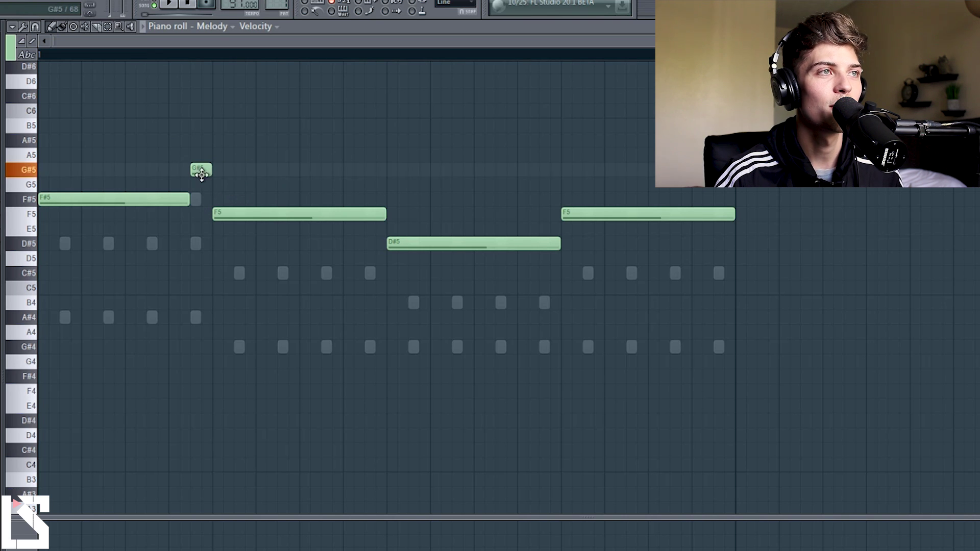
{"action": "key", "text": "space"}
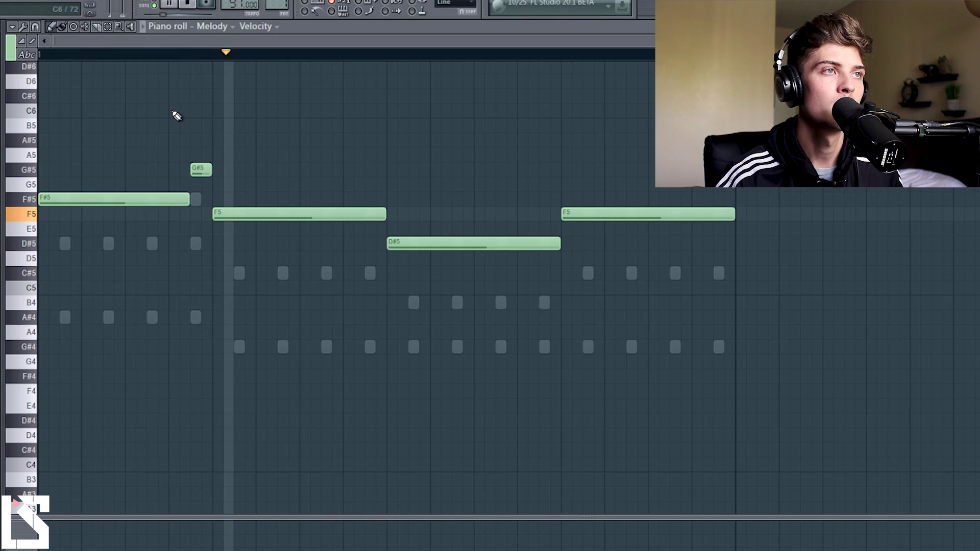
Step: Double the G#5 note's length by starting it earlier, shorten the F#5 note to match and play the result
{"action": "key", "text": "space"}
{"action": "left_click_drag", "start_coordinate": [175, 199], "coordinate": [154, 198]}
{"action": "left_click_drag", "start_coordinate": [205, 169], "coordinate": [185, 168]}
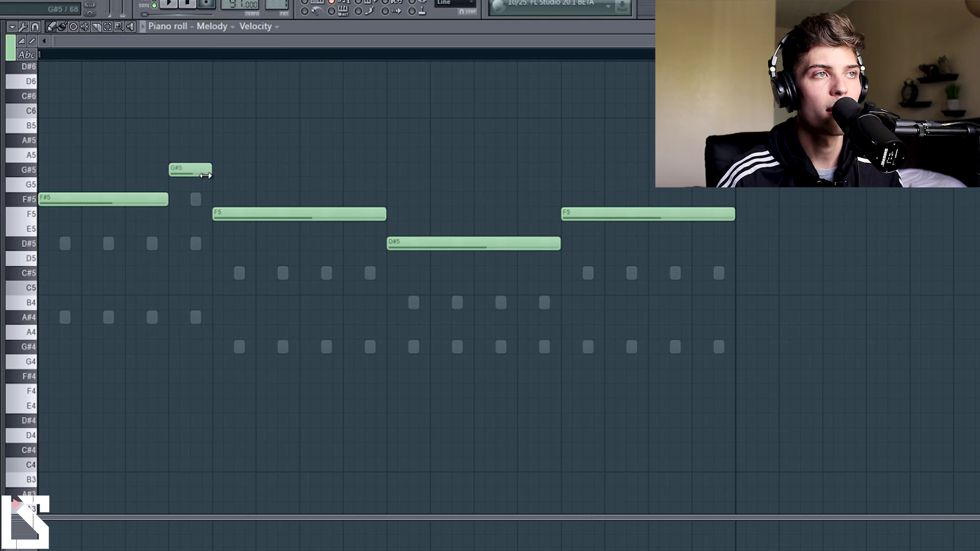
{"action": "key", "text": "space"}
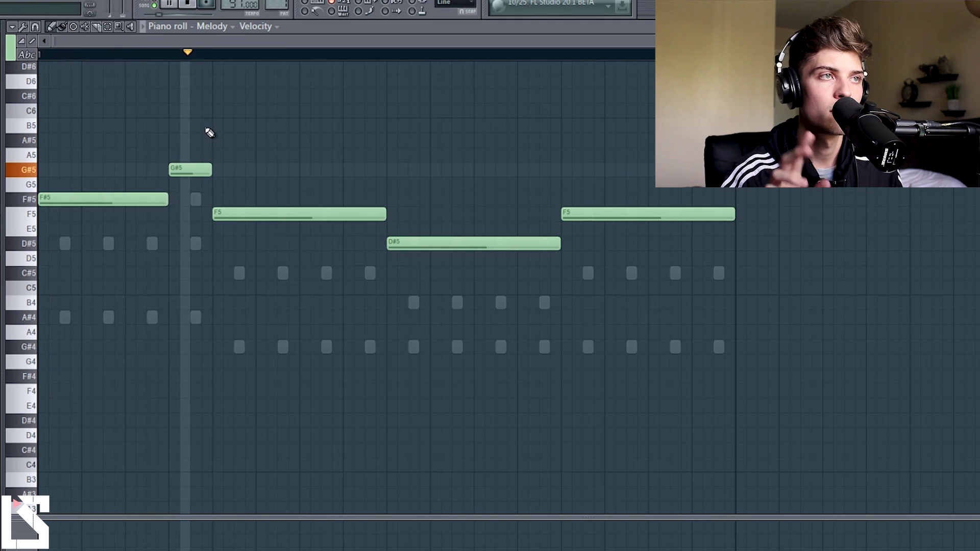
Step: Add a short C#5 note at the end of the second chord, trim the F5 note to meet it and play back
{"action": "left_click", "coordinate": [376, 273]}
{"action": "key", "text": "space"}
{"action": "left_click_drag", "start_coordinate": [382, 273], "coordinate": [390, 284]}
{"action": "left_click_drag", "start_coordinate": [383, 220], "coordinate": [359, 227]}
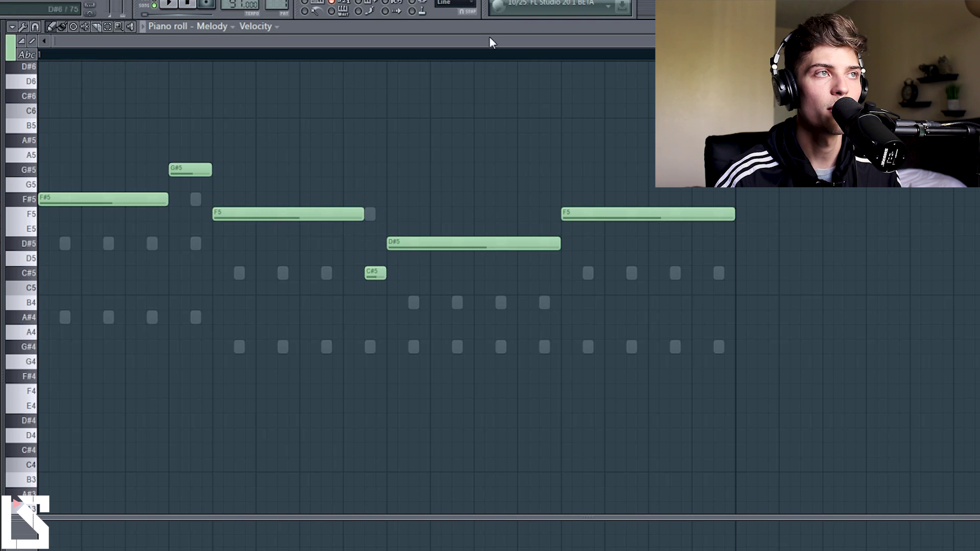
{"action": "key", "text": "space"}
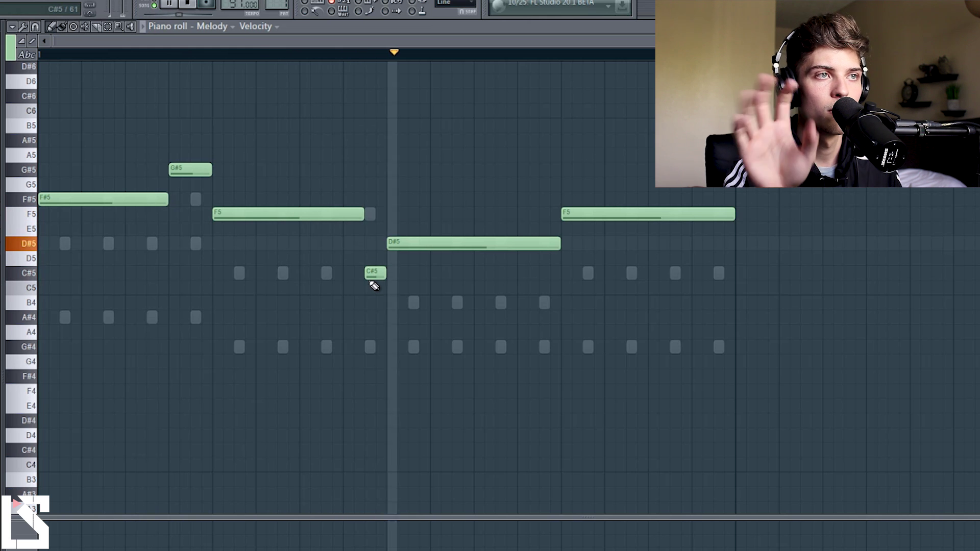
Step: Add a G#5 note at the end of the third chord, as long as the first G#5, trim the D#5 note and play back
{"action": "key", "text": "space"}
{"action": "left_click", "coordinate": [525, 183]}
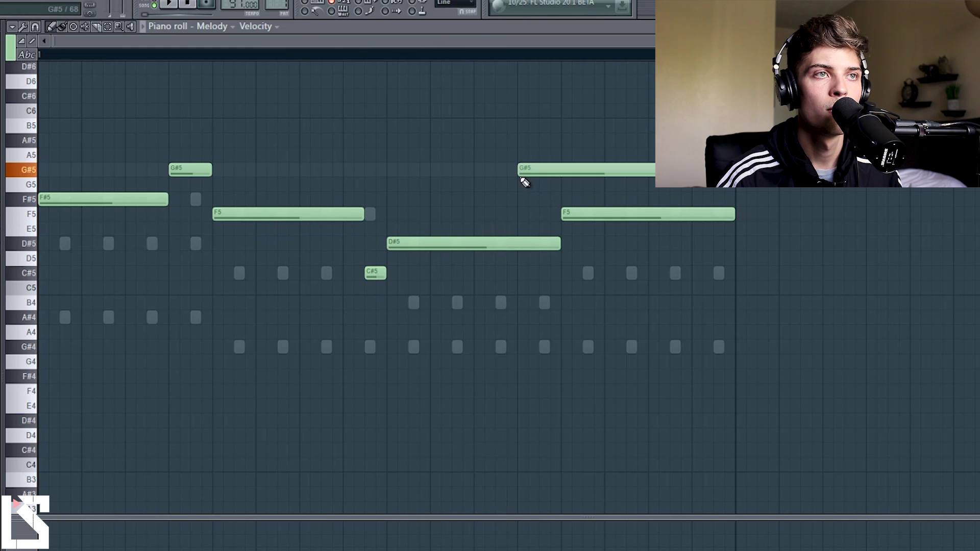
{"action": "left_click_drag", "start_coordinate": [652, 167], "coordinate": [559, 187]}
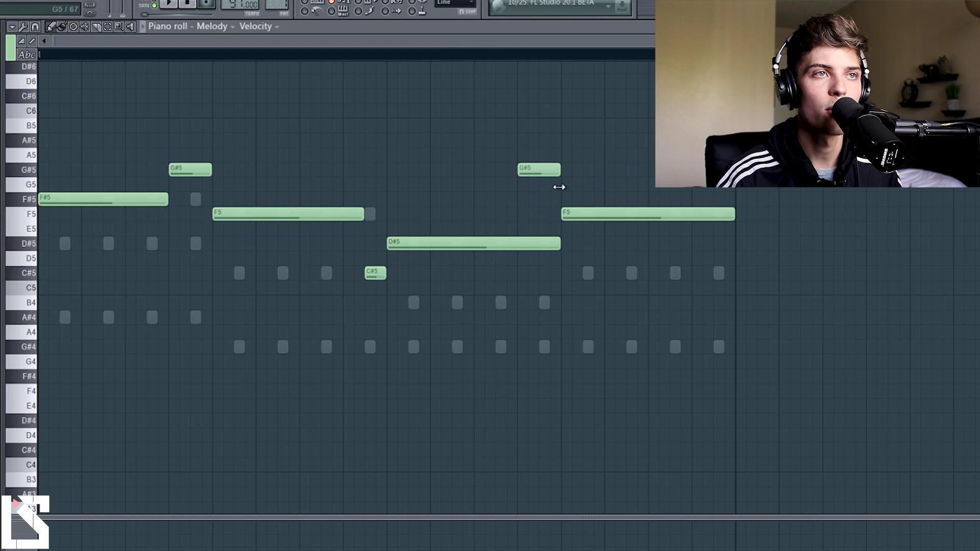
{"action": "left_click", "coordinate": [199, 169]}
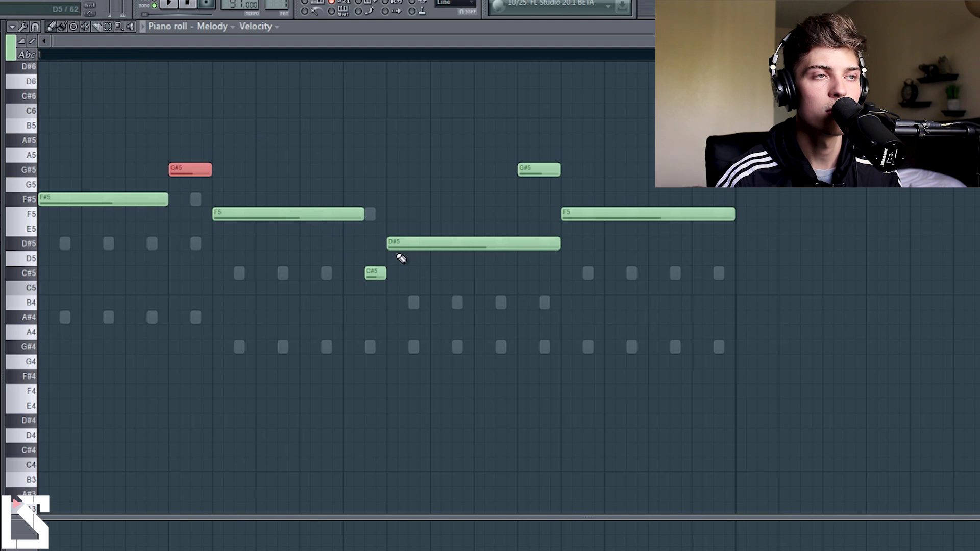
{"action": "left_click_drag", "start_coordinate": [560, 244], "coordinate": [521, 256]}
{"action": "key", "text": "space"}
{"action": "scroll", "coordinate": [371, 47], "scroll_direction": "down", "scroll_amount": 1}
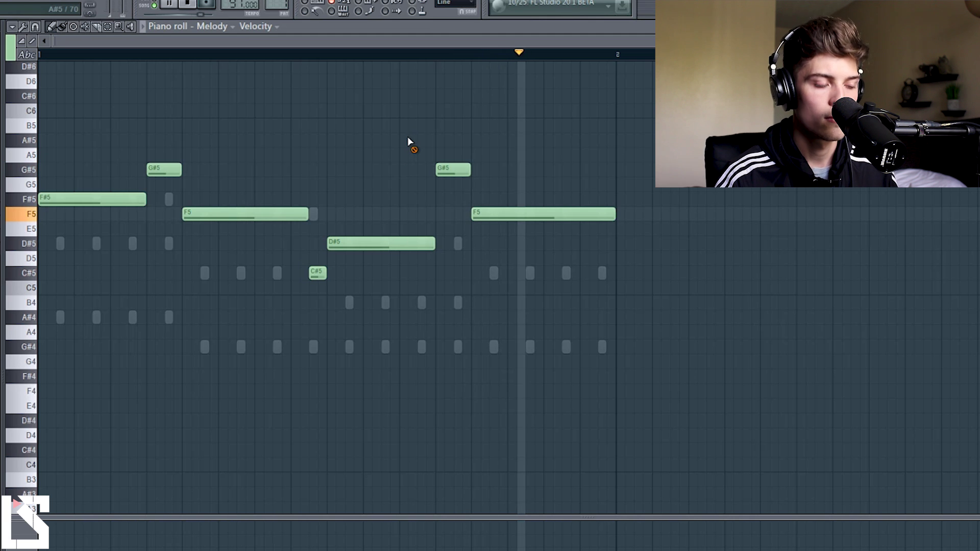
{"action": "key", "text": "space"}
Step: Try the whole melody one octave higher, play it back and return it to its original octave
{"action": "key", "text": "ctrl+a"}
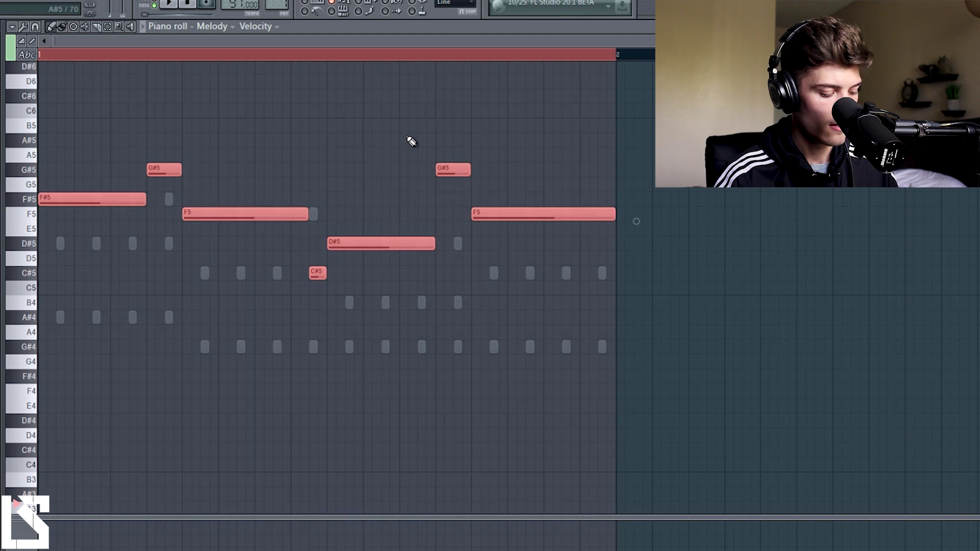
{"action": "key", "text": "ctrl+Up"}
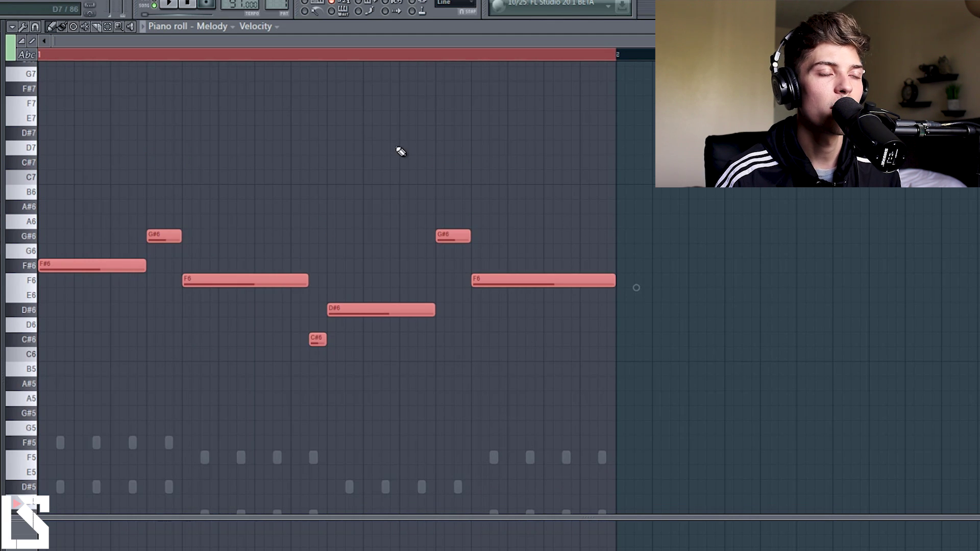
{"action": "key", "text": "space"}
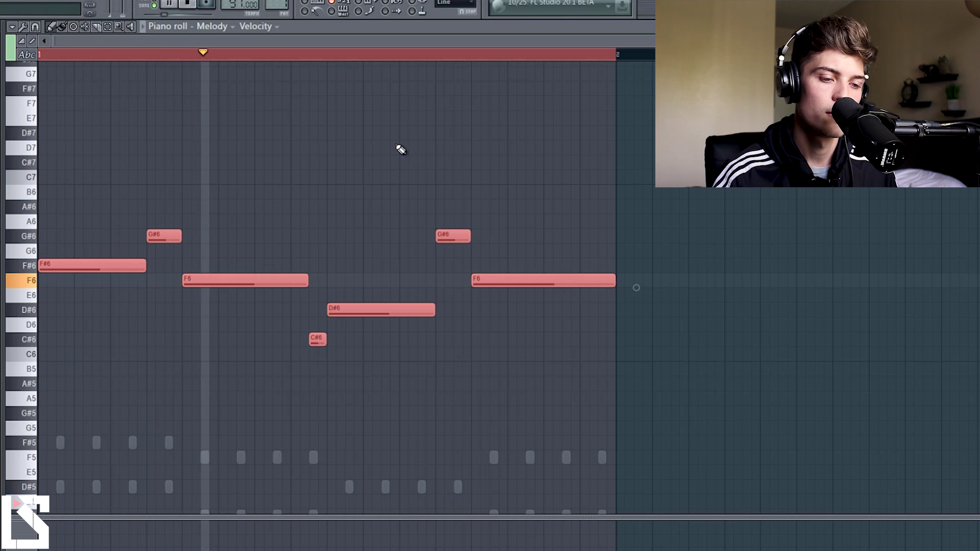
{"action": "key", "text": "space"}
{"action": "key", "text": "ctrl+Down"}
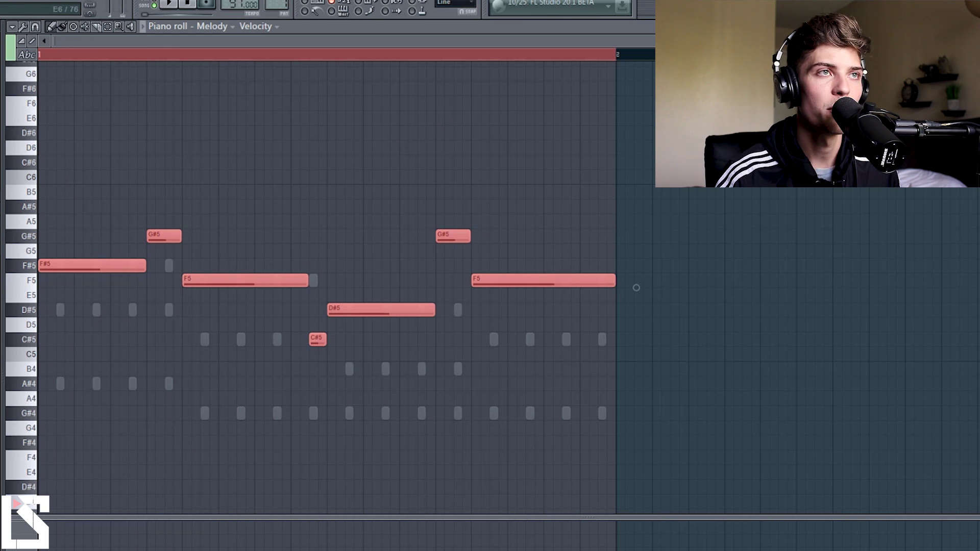
Step: Check the Lead #2 channel's instrument, open its piano roll and clear the time selection
{"action": "key", "text": "F6"}
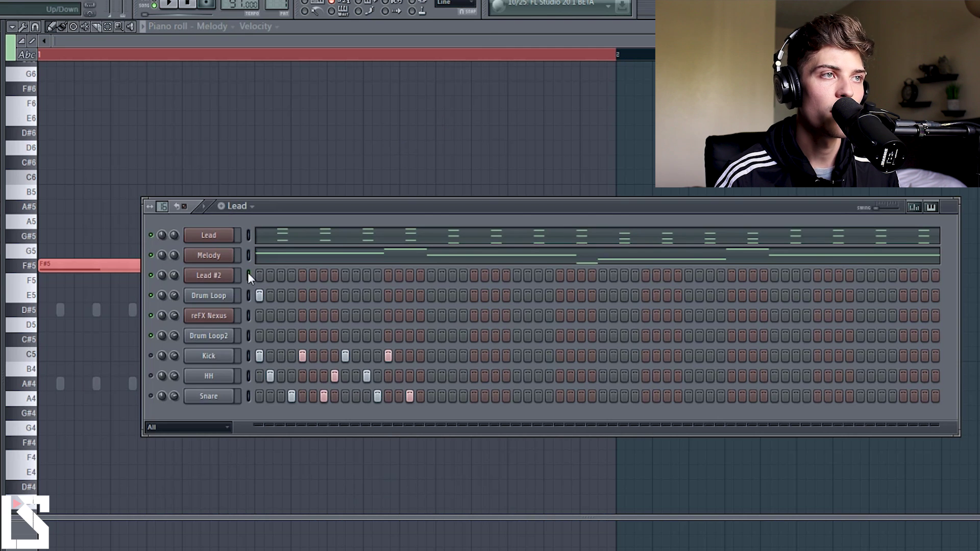
{"action": "left_click", "coordinate": [227, 276]}
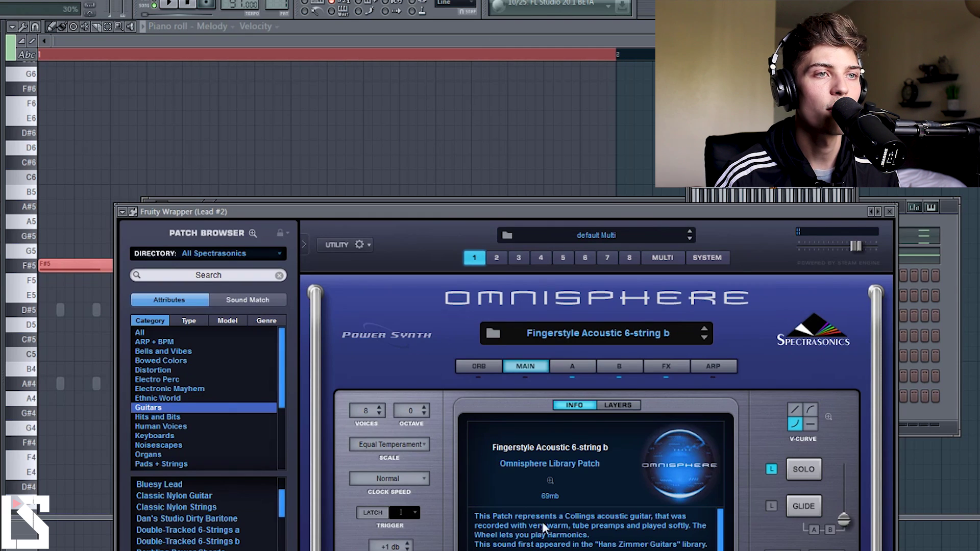
{"action": "left_click", "coordinate": [891, 212]}
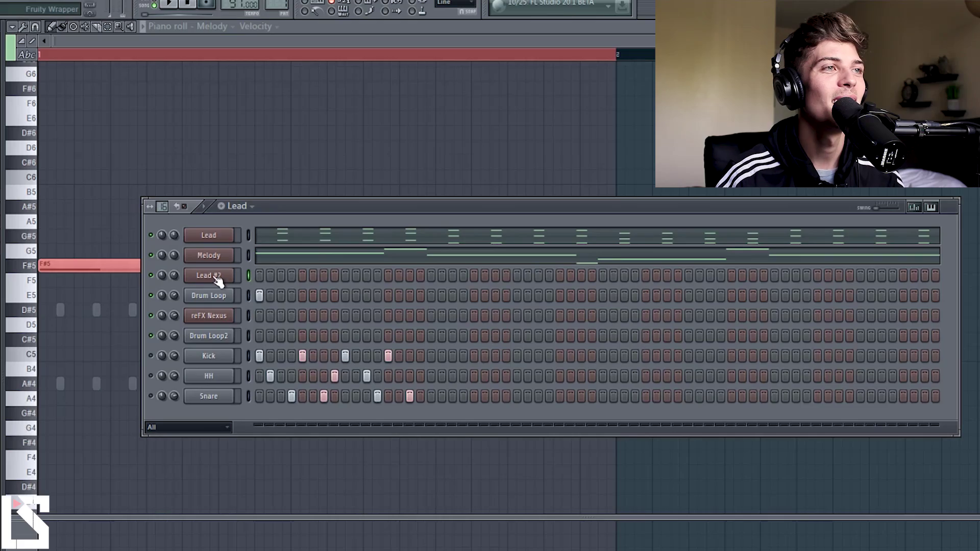
{"action": "right_click", "coordinate": [218, 276]}
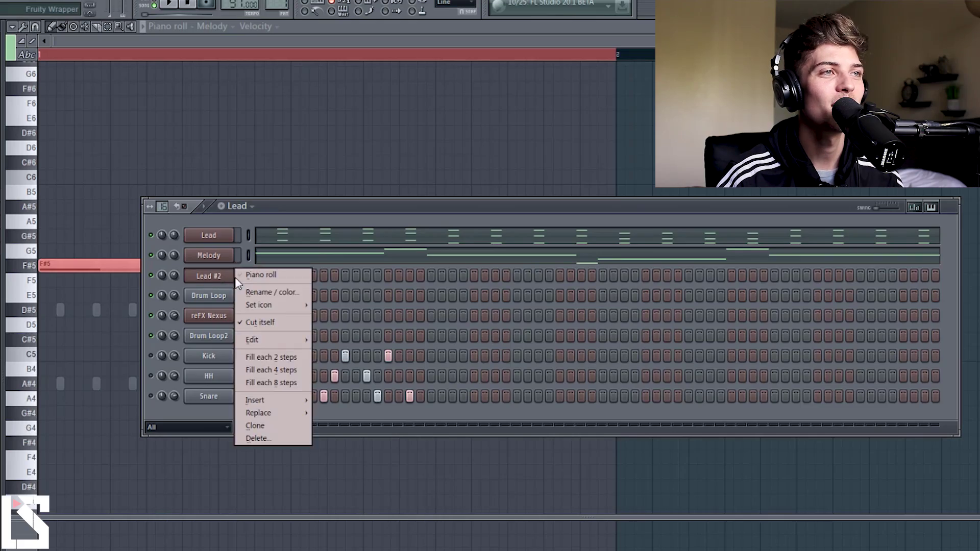
{"action": "left_click", "coordinate": [258, 274]}
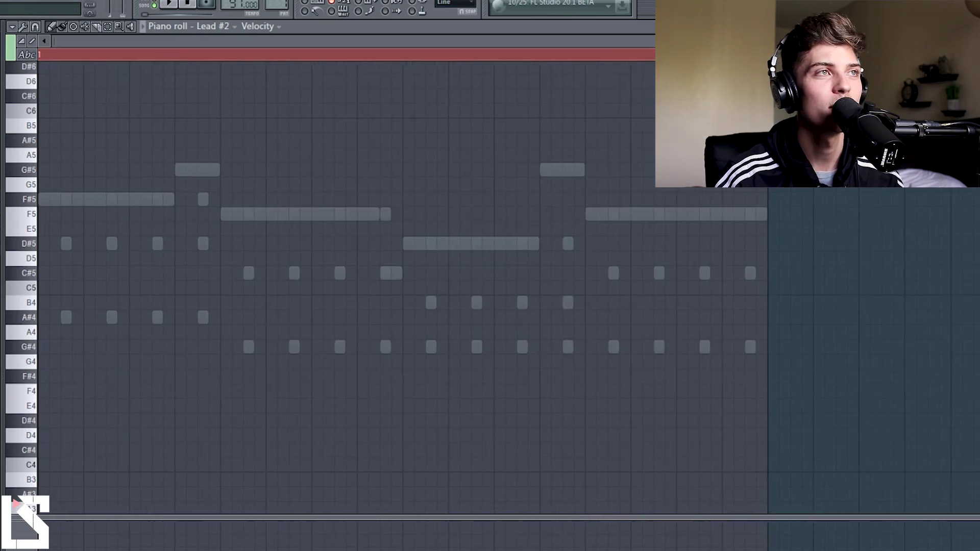
{"action": "left_click", "coordinate": [164, 58]}
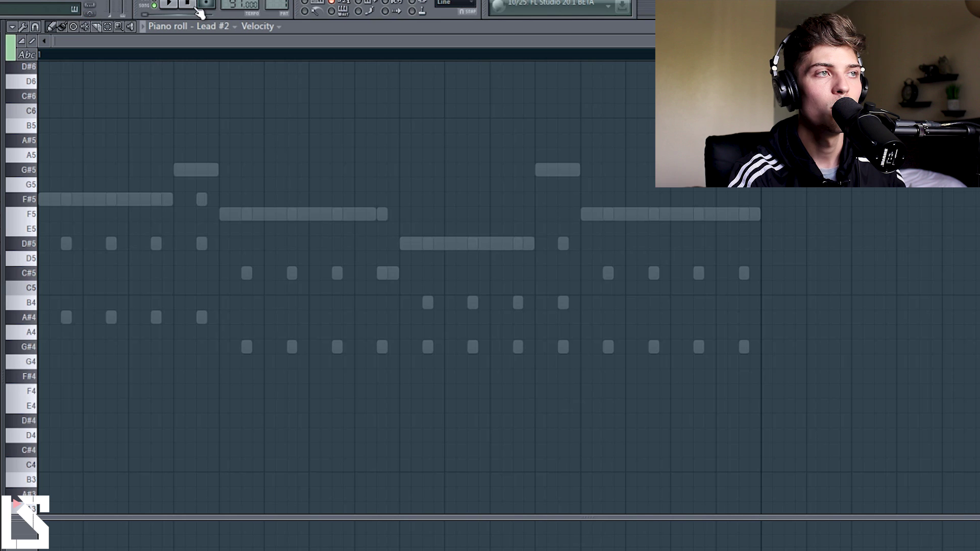
Step: Try a long D#5 note at the start of Lead #2, remove it and play the pattern back
{"action": "left_click", "coordinate": [46, 251]}
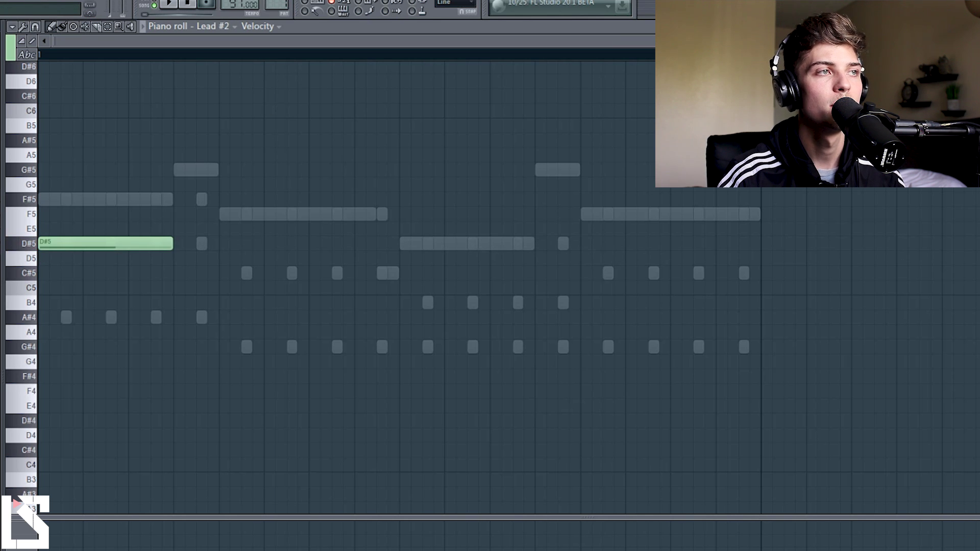
{"action": "right_click", "coordinate": [65, 252]}
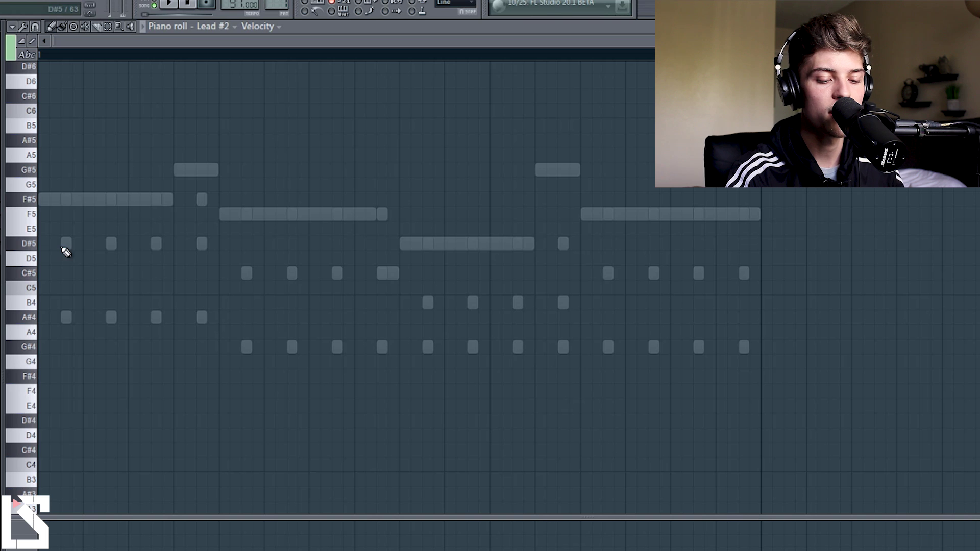
{"action": "key", "text": "space"}
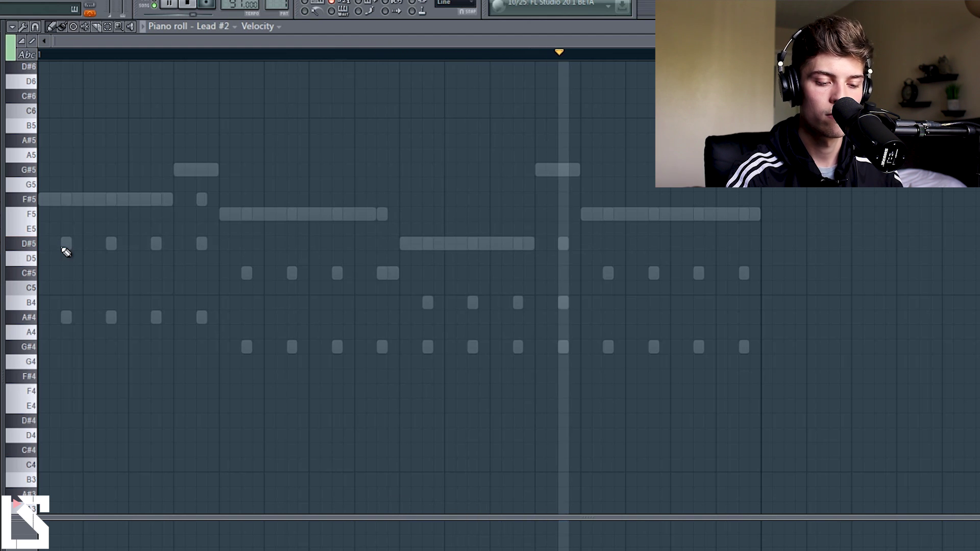
{"action": "key", "text": "space"}
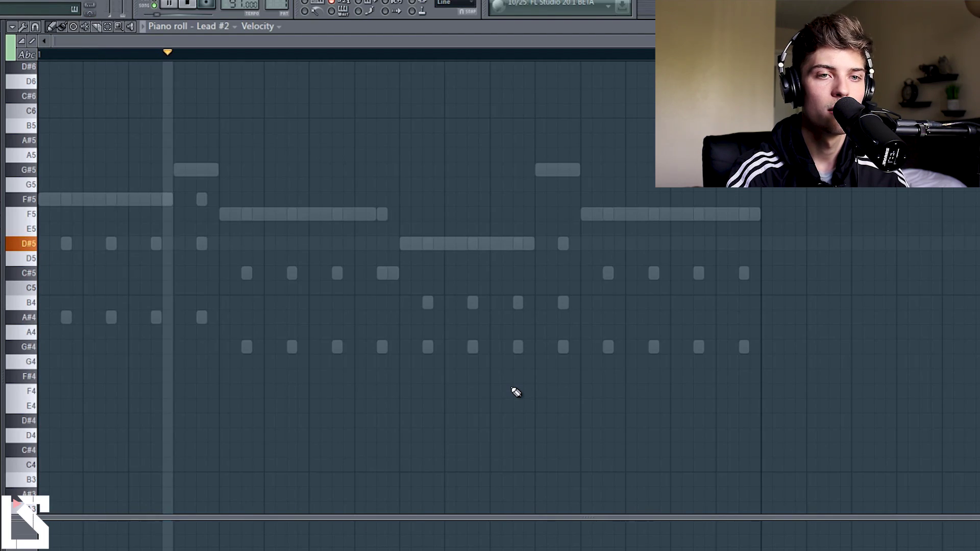
{"action": "key", "text": "space"}
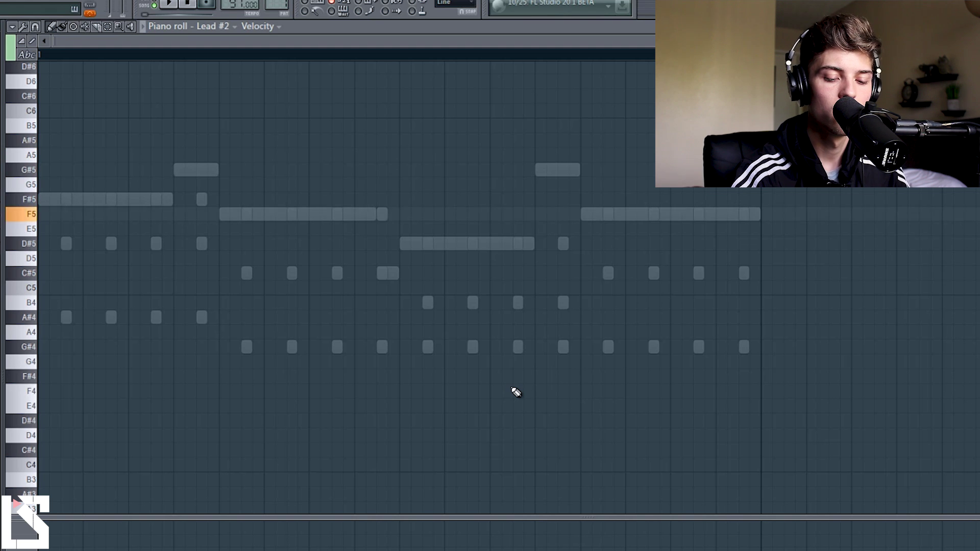
Step: Arm recording and record a live melody for Lead #2 over the playing pattern, starting with a long D#5 note
{"action": "left_click", "coordinate": [206, 4]}
{"action": "left_click", "coordinate": [498, 445]}
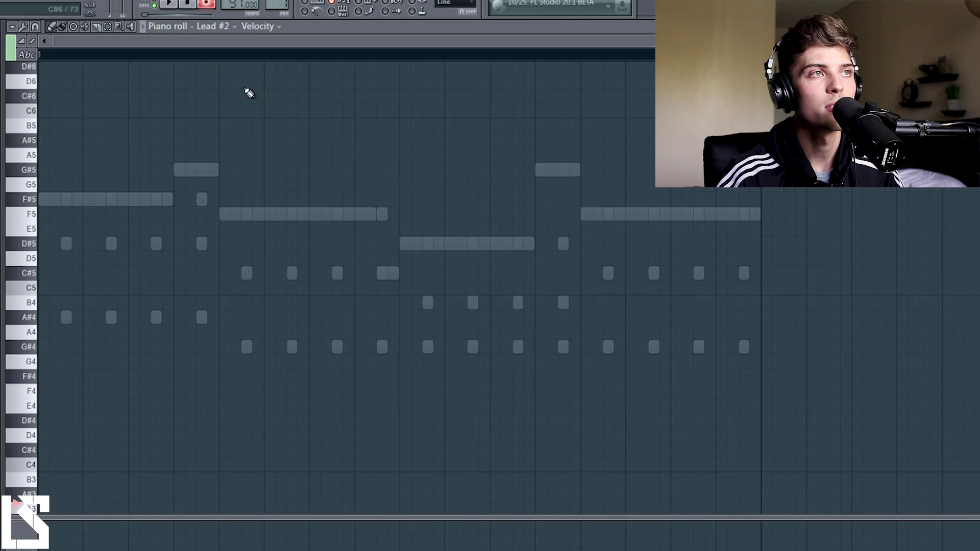
{"action": "scroll", "coordinate": [225, 48], "scroll_direction": "up", "scroll_amount": 1}
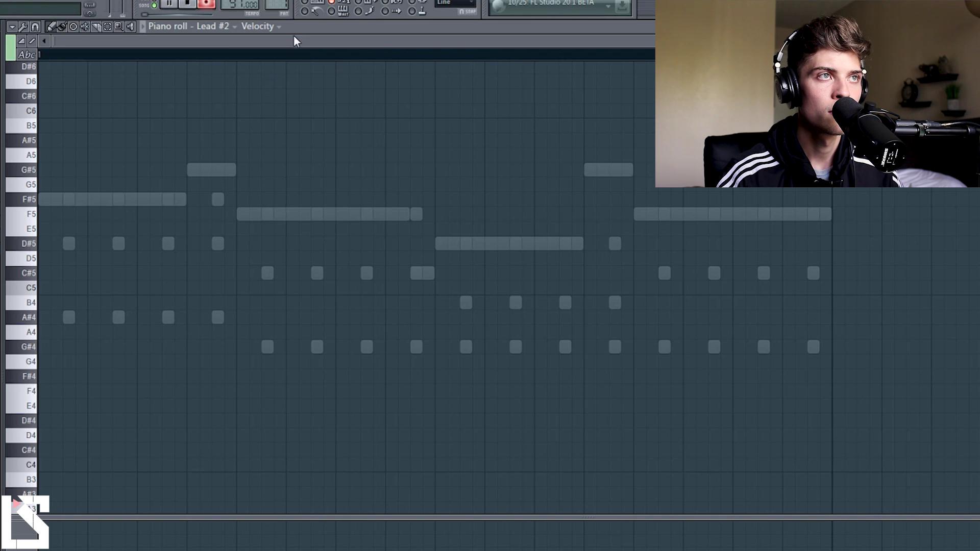
{"action": "left_click", "coordinate": [308, 12]}
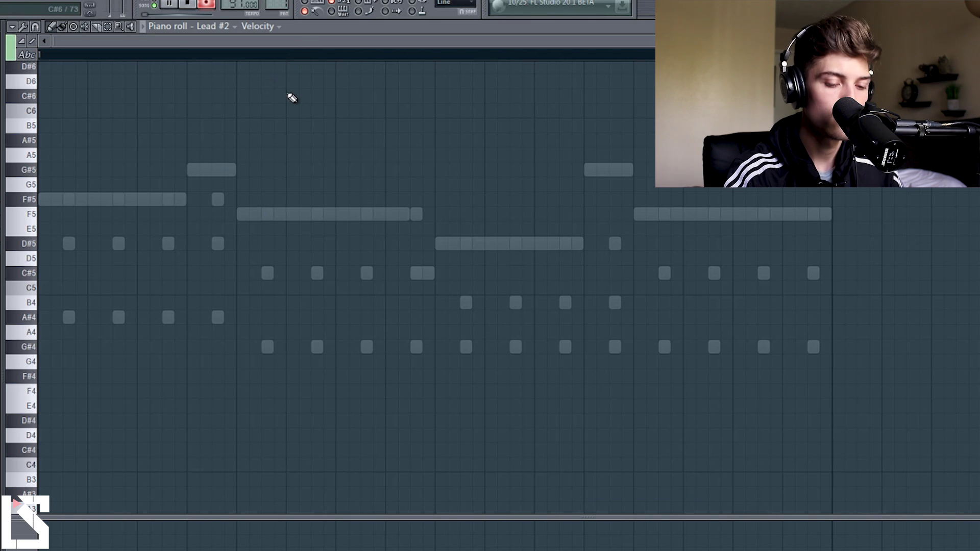
{"action": "key", "text": "space"}
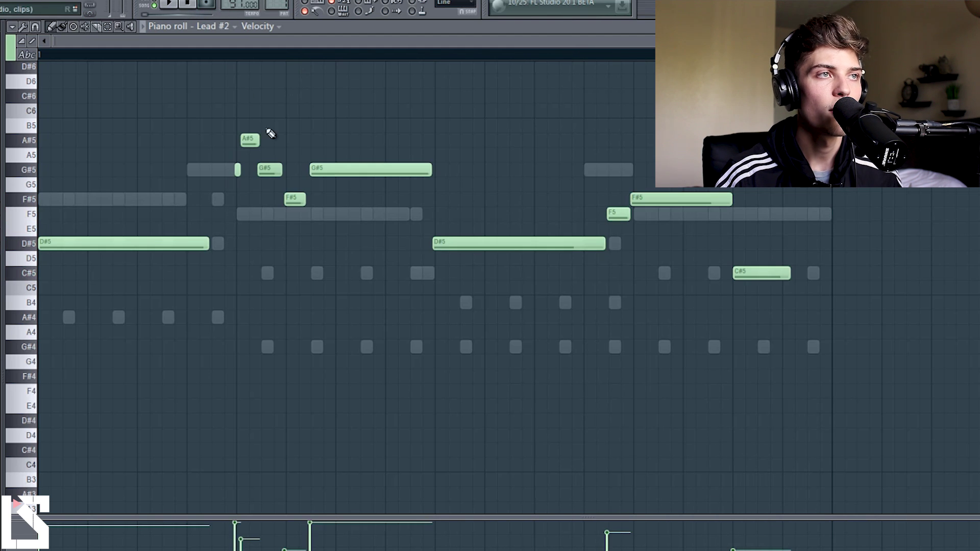
Step: Extend the first D#5 note to the next chord, align the short G#5 note and make the ending one long F5 note
{"action": "left_click_drag", "start_coordinate": [208, 248], "coordinate": [236, 249]}
{"action": "scroll", "coordinate": [254, 49], "scroll_direction": "up", "scroll_amount": 5}
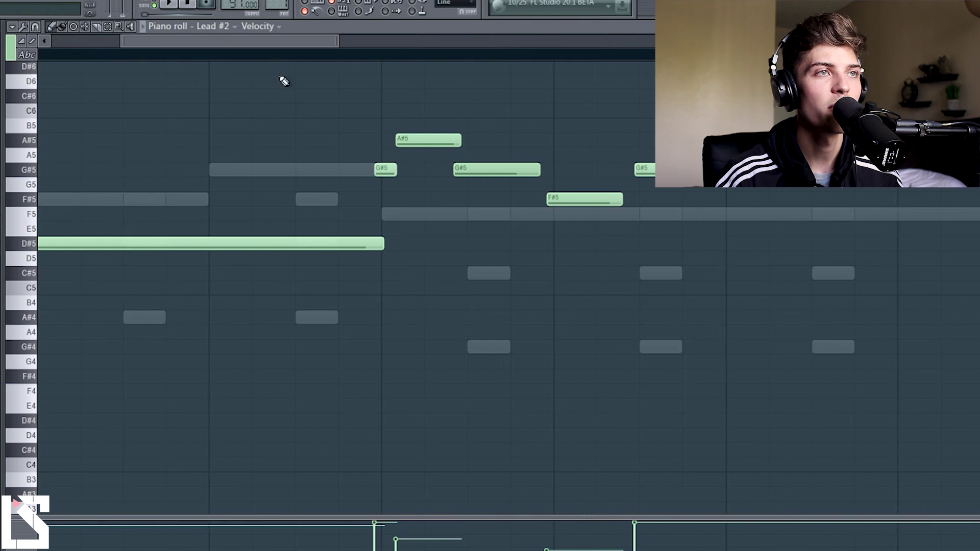
{"action": "left_click", "coordinate": [387, 174]}
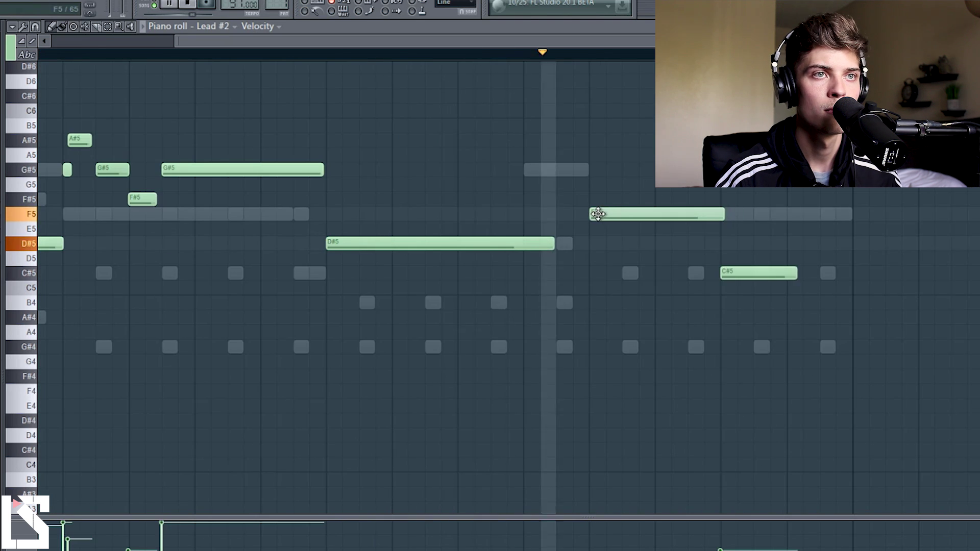
{"action": "key", "text": "space"}
{"action": "scroll", "coordinate": [653, 238], "scroll_direction": "down", "scroll_amount": 2}
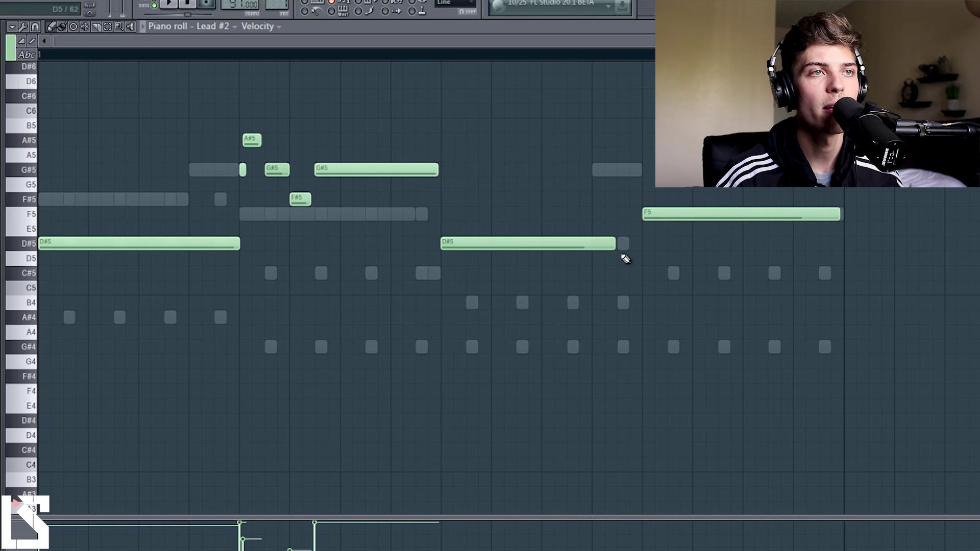
Step: Add a short D#5 note between the second long D#5 note and the final F5 note
{"action": "left_click", "coordinate": [622, 175]}
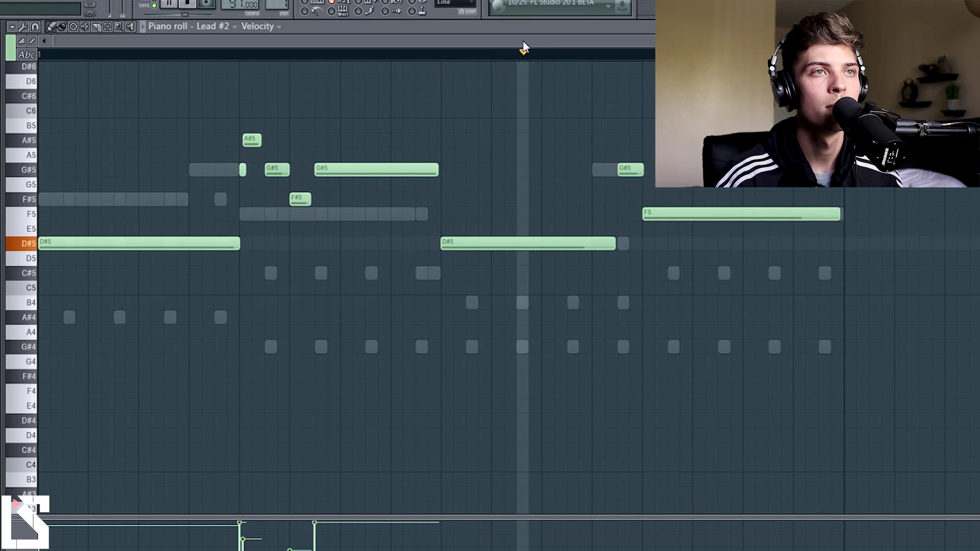
{"action": "scroll", "coordinate": [526, 204], "scroll_direction": "up", "scroll_amount": 2}
{"action": "left_click_drag", "start_coordinate": [628, 170], "coordinate": [564, 244]}
Step: Lower the velocities of the notes in the first half, select only the long notes and clear the selection
{"action": "left_click_drag", "start_coordinate": [403, 131], "coordinate": [175, 337]}
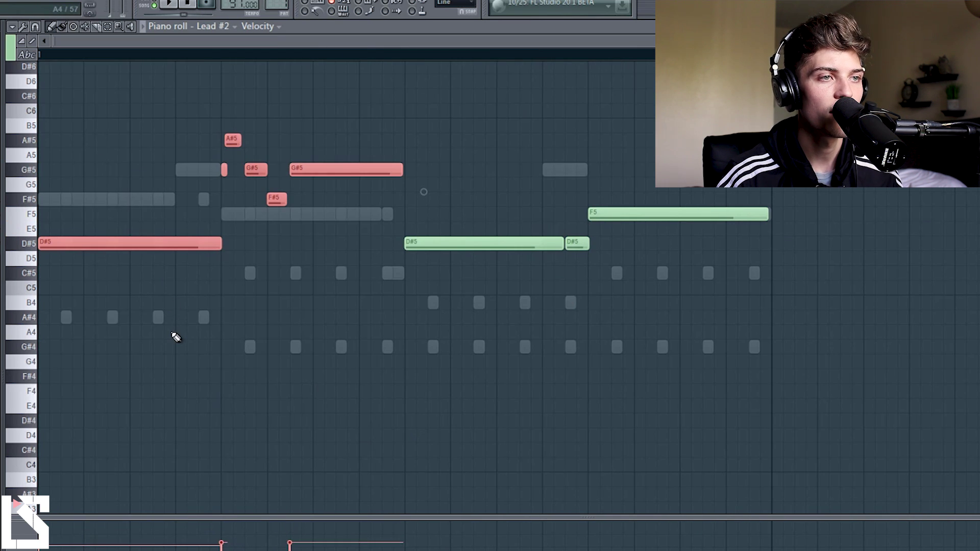
{"action": "key", "text": "ctrl+d"}
{"action": "left_click_drag", "start_coordinate": [101, 200], "coordinate": [109, 286]}
{"action": "left_click_drag", "start_coordinate": [328, 122], "coordinate": [332, 175]}
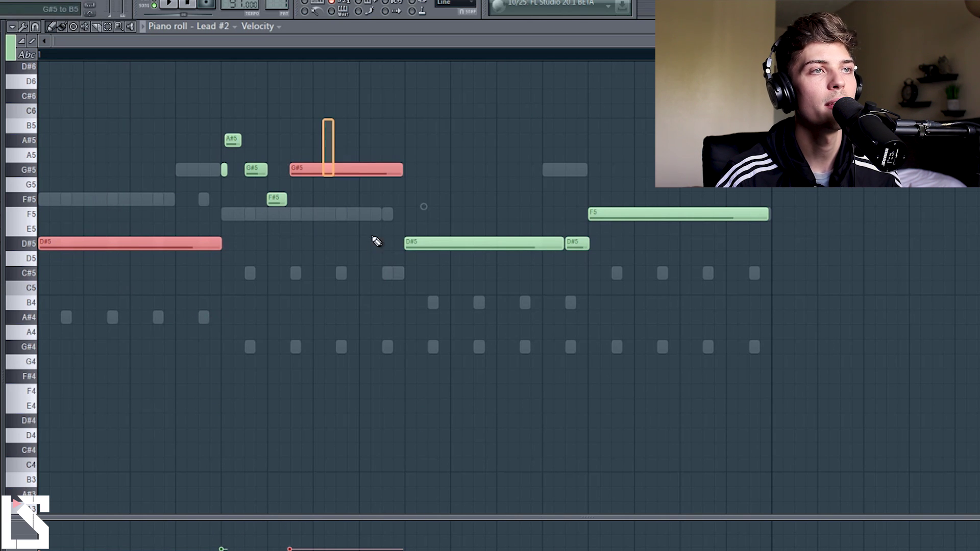
{"action": "left_click_drag", "start_coordinate": [428, 222], "coordinate": [464, 307]}
{"action": "left_click_drag", "start_coordinate": [627, 182], "coordinate": [626, 274]}
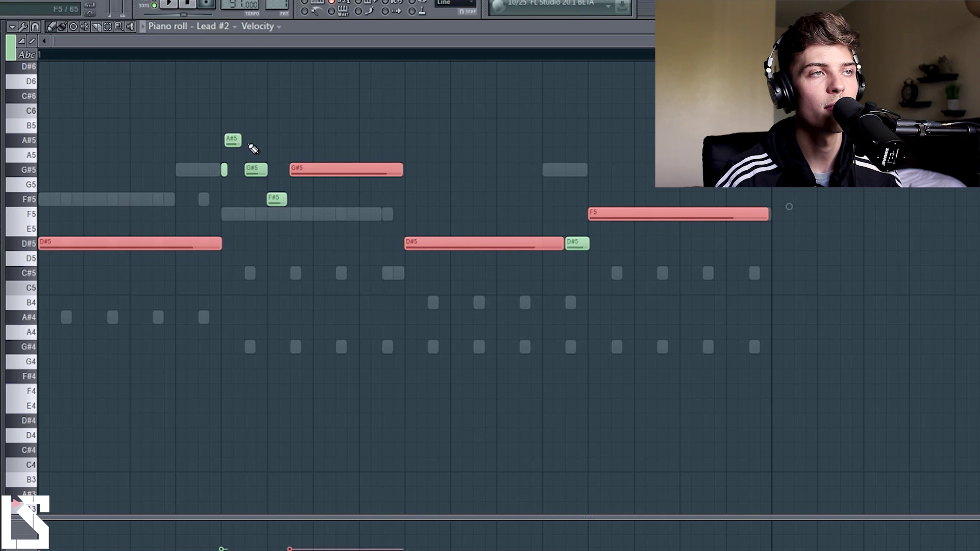
{"action": "key", "text": "ctrl+d"}
Step: Play the pattern back and add a softer, short C#5 note that ends together with the final F5 note
{"action": "key", "text": "space"}
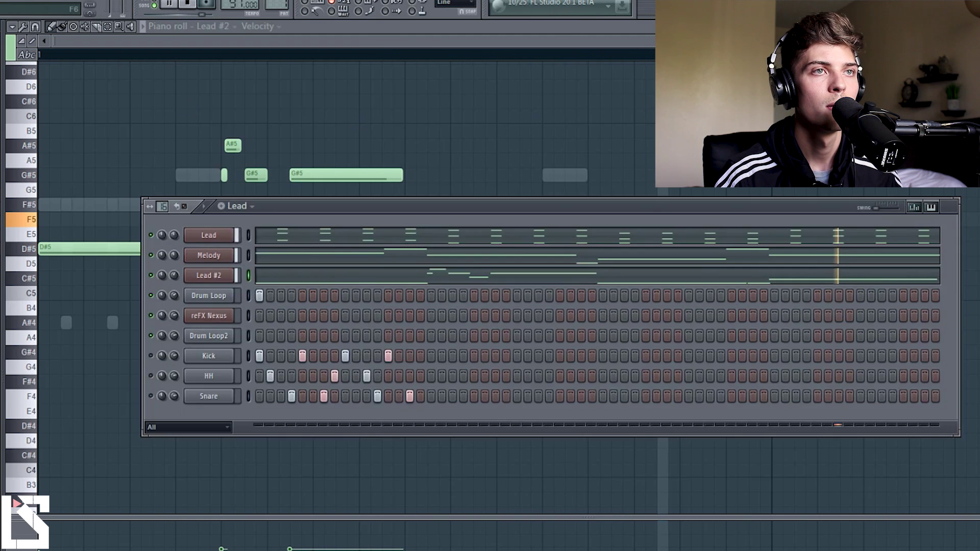
{"action": "key", "text": "F6"}
{"action": "key", "text": "F6"}
{"action": "key", "text": "space"}
{"action": "left_click", "coordinate": [737, 278]}
{"action": "left_click_drag", "start_coordinate": [751, 279], "coordinate": [769, 280]}
{"action": "left_click", "coordinate": [735, 550]}
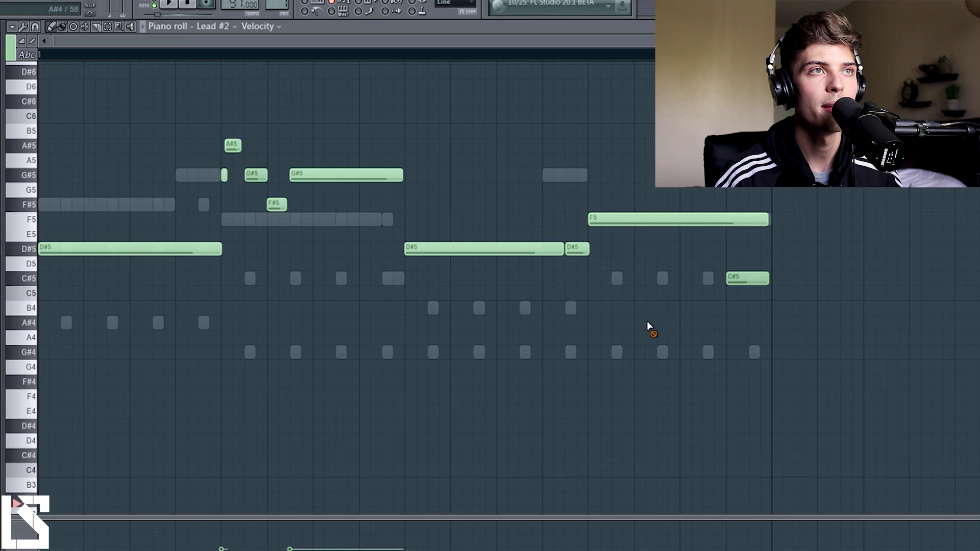
Step: Select the reFX Nexus channel, rehearse over the pattern and record a live bass line into it
{"action": "key", "text": "F6"}
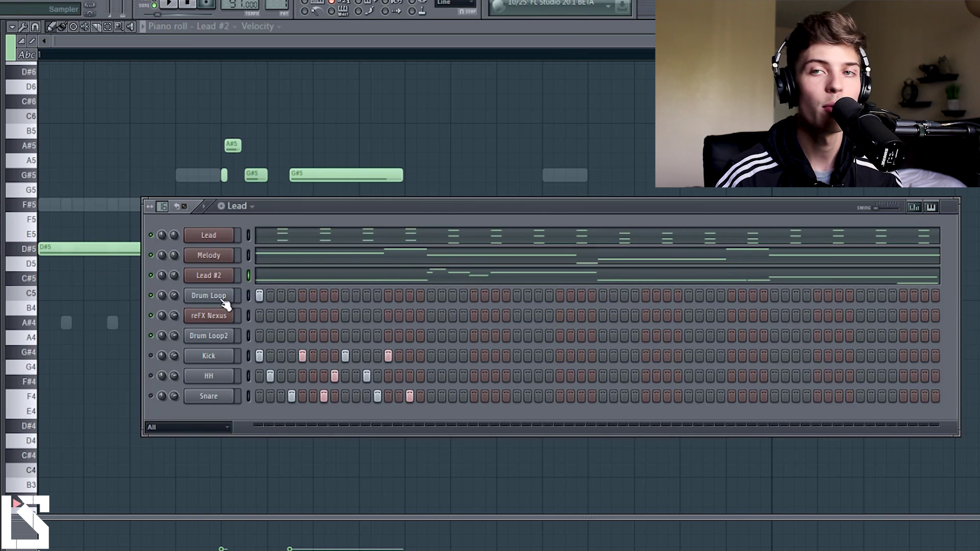
{"action": "key", "text": "space"}
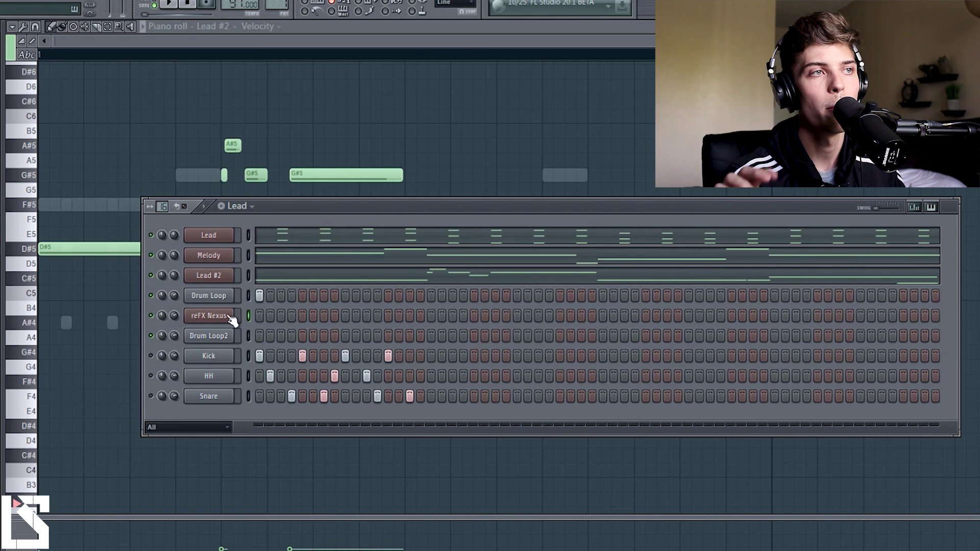
{"action": "key", "text": "space"}
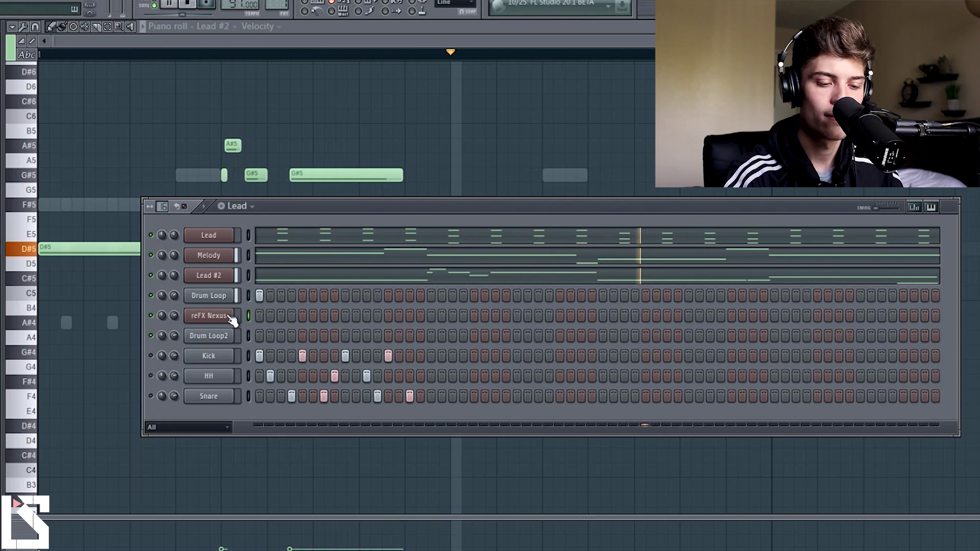
{"action": "key", "text": "space"}
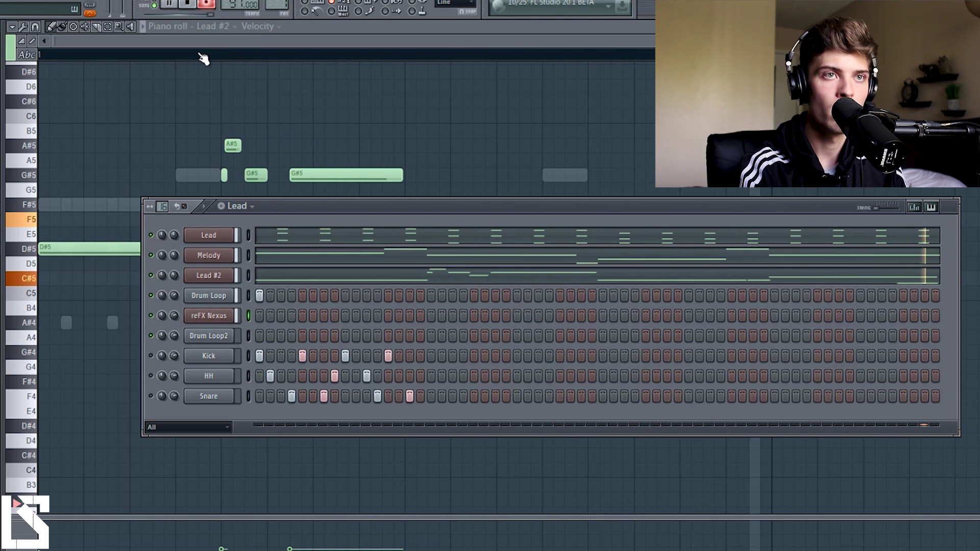
{"action": "key", "text": "space"}
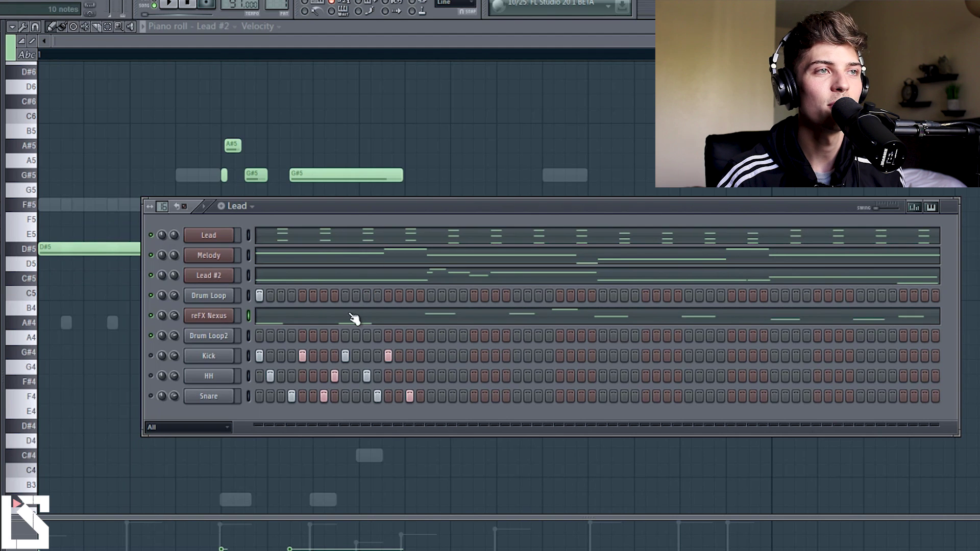
Step: Open the reFX Nexus piano roll, select all recorded bass notes and quantize them to the grid
{"action": "left_click", "coordinate": [354, 317]}
{"action": "scroll", "coordinate": [280, 56], "scroll_direction": "down", "scroll_amount": 3}
{"action": "key", "text": "ctrl+a"}
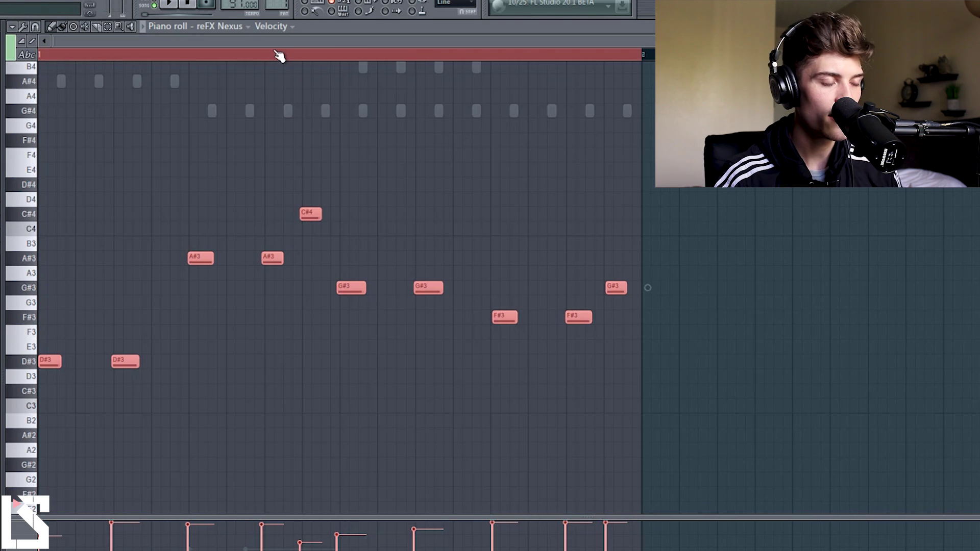
{"action": "key", "text": "alt+q"}
{"action": "left_click", "coordinate": [757, 238]}
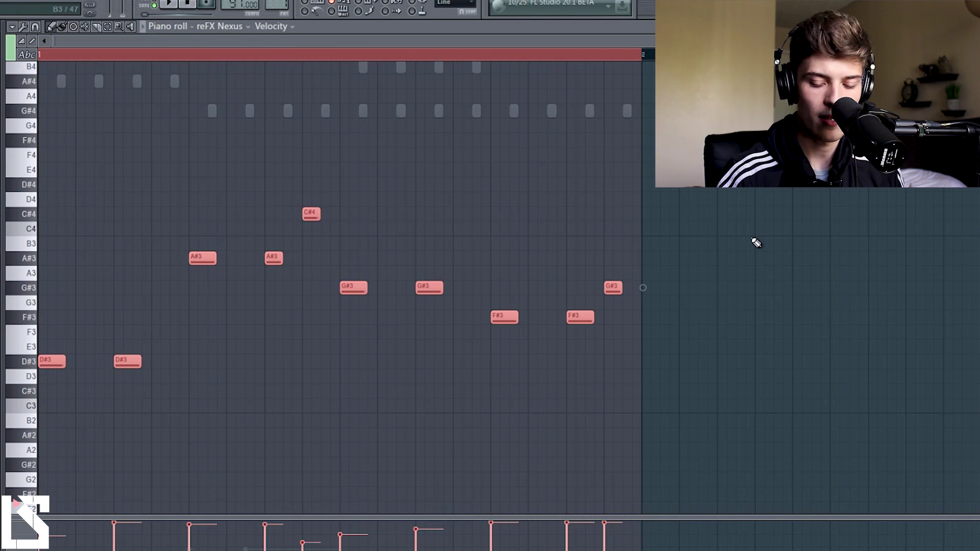
Step: Try the bass line transposed up by octaves and play it back one octave higher
{"action": "key", "text": "ctrl+Up"}
{"action": "key", "text": "ctrl+Up"}
{"action": "key", "text": "ctrl+Down"}
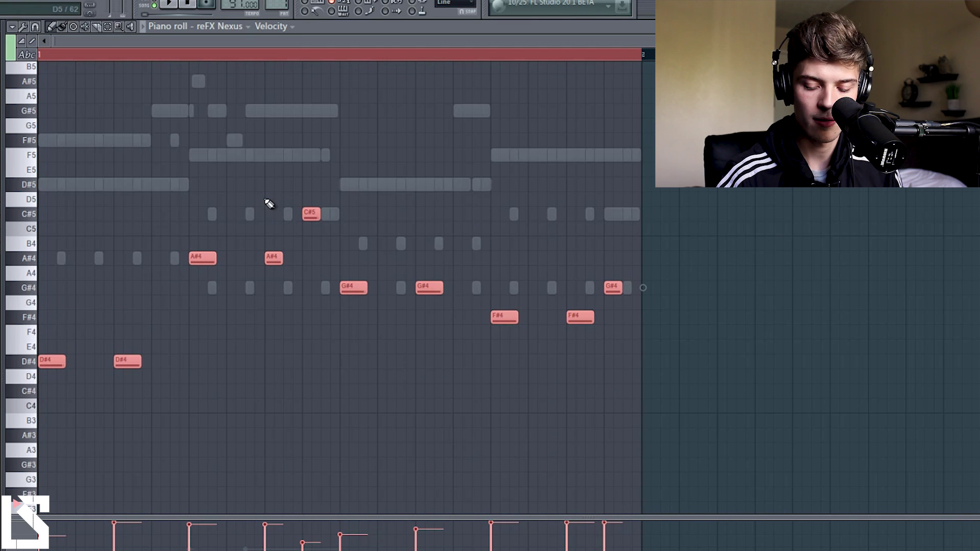
{"action": "left_click", "coordinate": [91, 57]}
{"action": "key", "text": "space"}
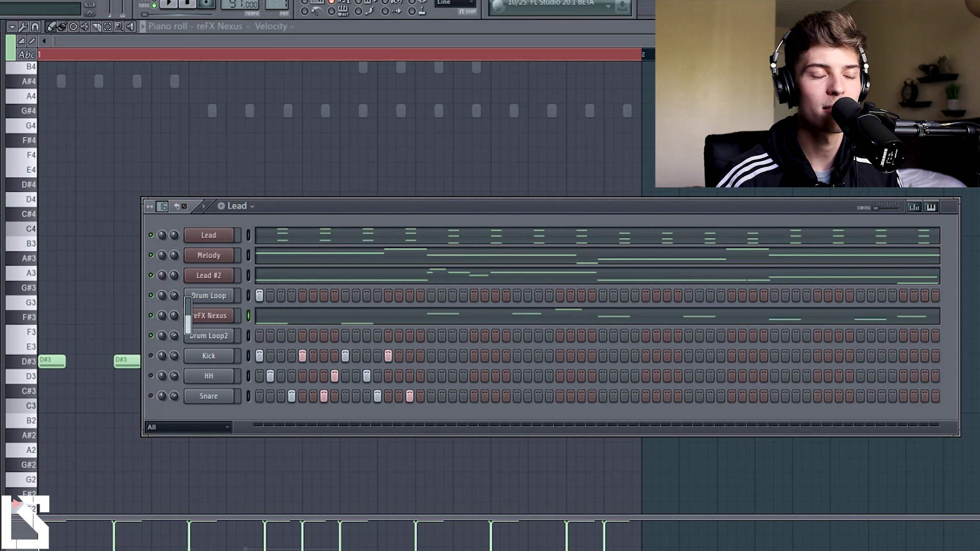
Step: Play the pattern back with the bass and check which bass preset reFX Nexus uses
{"action": "key", "text": "space"}
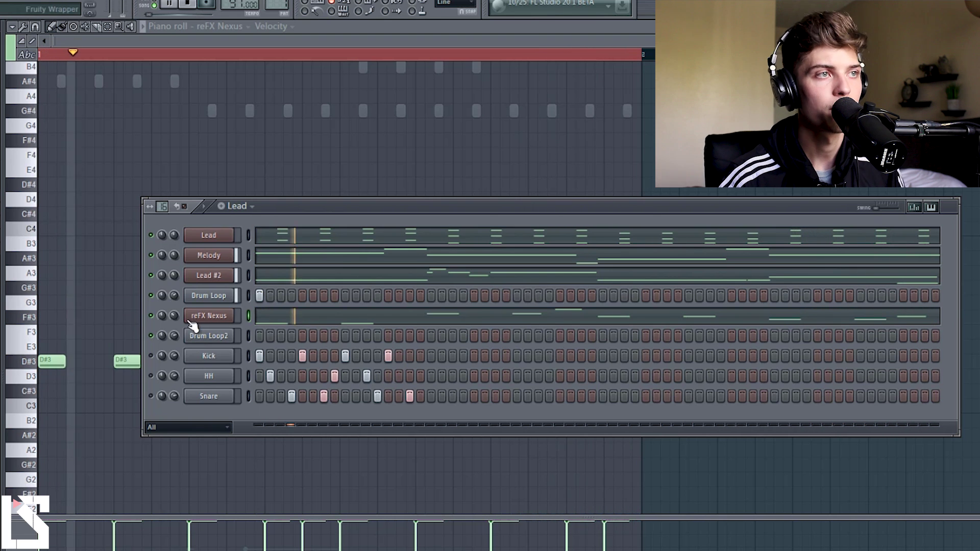
{"action": "key", "text": "space"}
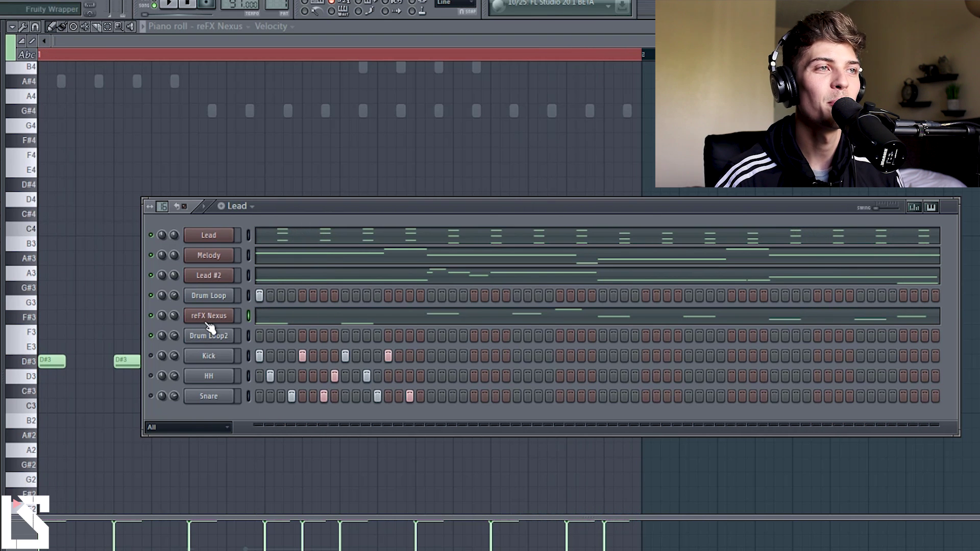
{"action": "left_click", "coordinate": [208, 321]}
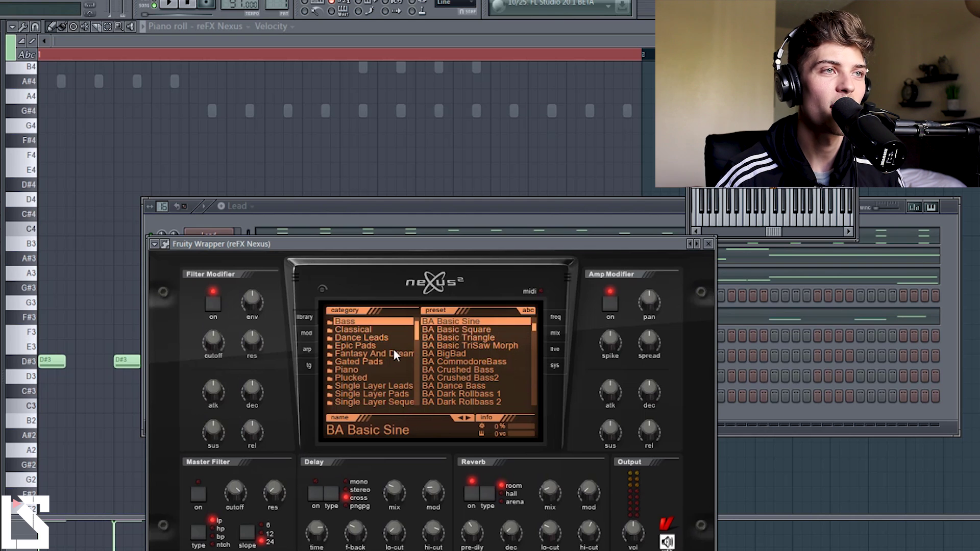
{"action": "scroll", "coordinate": [477, 339], "scroll_direction": "up", "scroll_amount": 2}
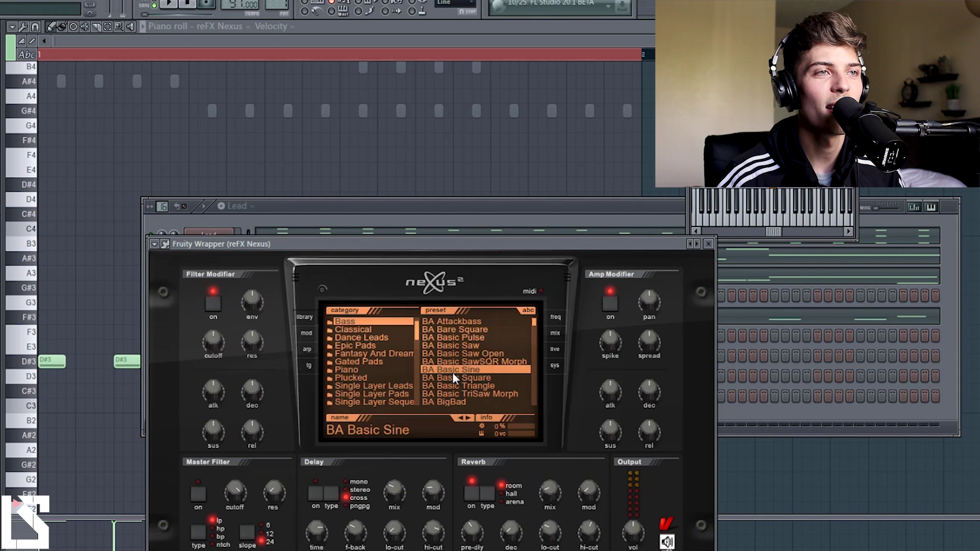
{"action": "left_click", "coordinate": [709, 244]}
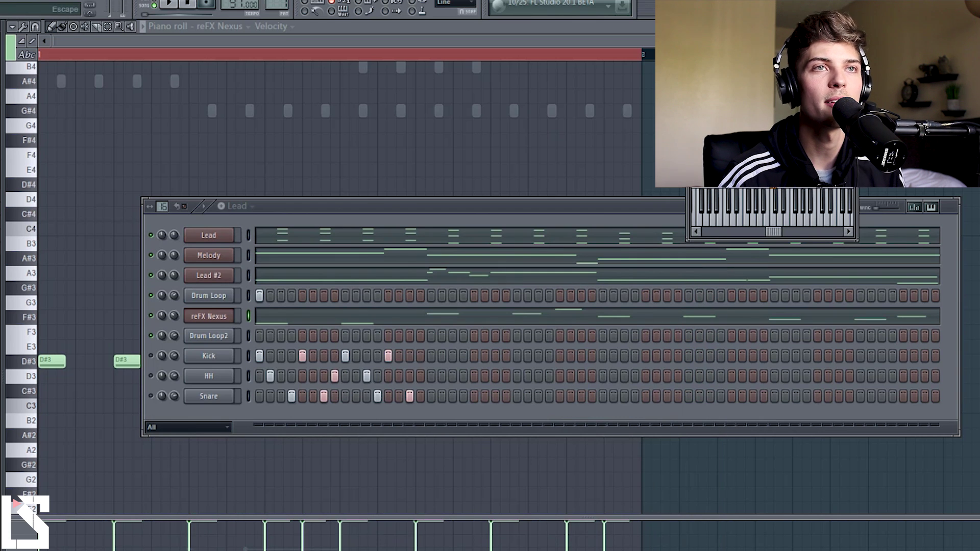
Step: Open the playlist and move all Lead, Melody, Lead #2, Drum Loop and Bass clips to start at bar 9
{"action": "key", "text": "F5"}
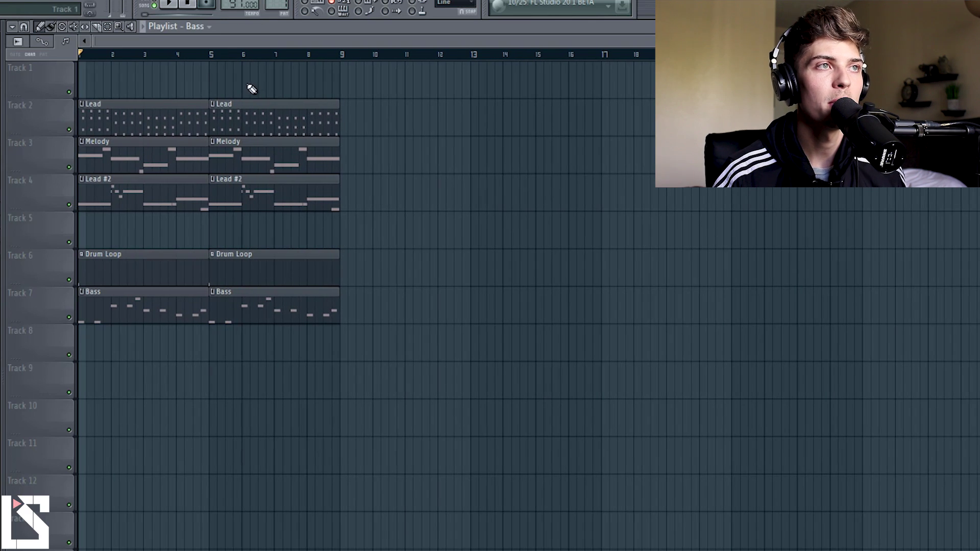
{"action": "mouse_move", "coordinate": [210, 59]}
{"action": "left_mouse_down"}
{"action": "mouse_move", "coordinate": [339, 61]}
{"action": "mouse_move", "coordinate": [328, 131]}
{"action": "mouse_move", "coordinate": [77, 364]}
{"action": "left_mouse_up"}
{"action": "left_click_drag", "start_coordinate": [136, 114], "coordinate": [394, 134]}
{"action": "left_click", "coordinate": [264, 136]}
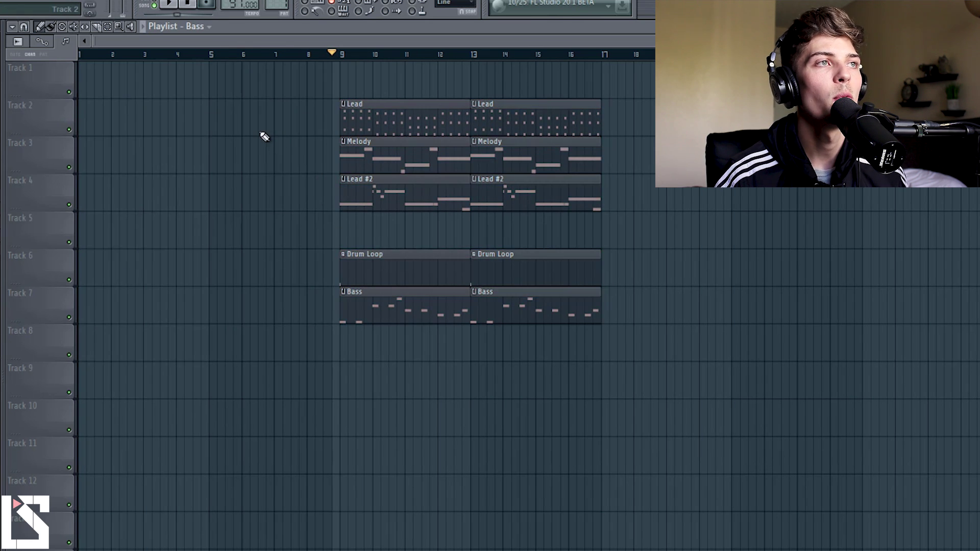
Step: Place Lead clips on Track 2 at bars 1 and 5 and play the arrangement from the start
{"action": "left_click", "coordinate": [399, 118]}
{"action": "left_click", "coordinate": [83, 120]}
{"action": "left_click", "coordinate": [94, 56]}
{"action": "left_click", "coordinate": [222, 126]}
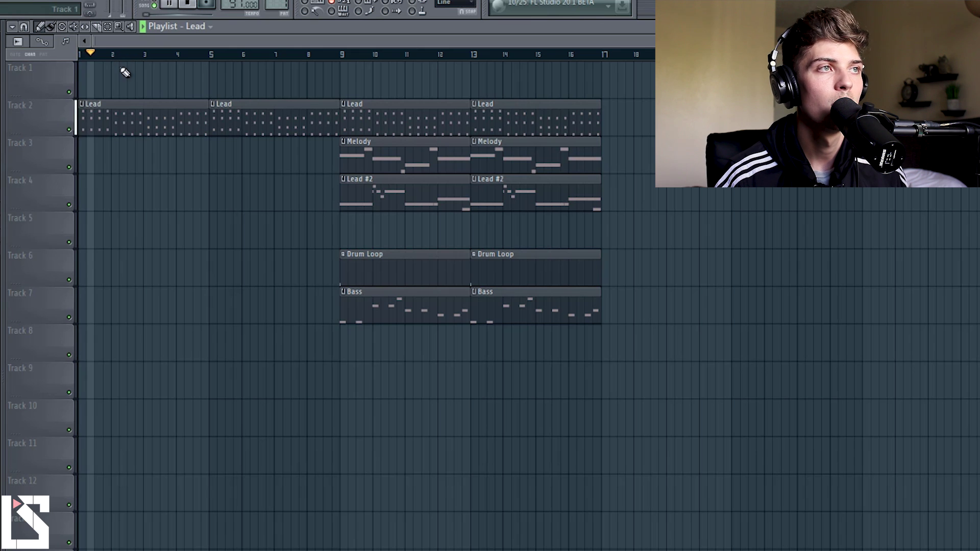
Step: Place a Melody clip on Track 3 and a Bass clip on Track 7, both starting at bar 5
{"action": "left_click", "coordinate": [366, 153]}
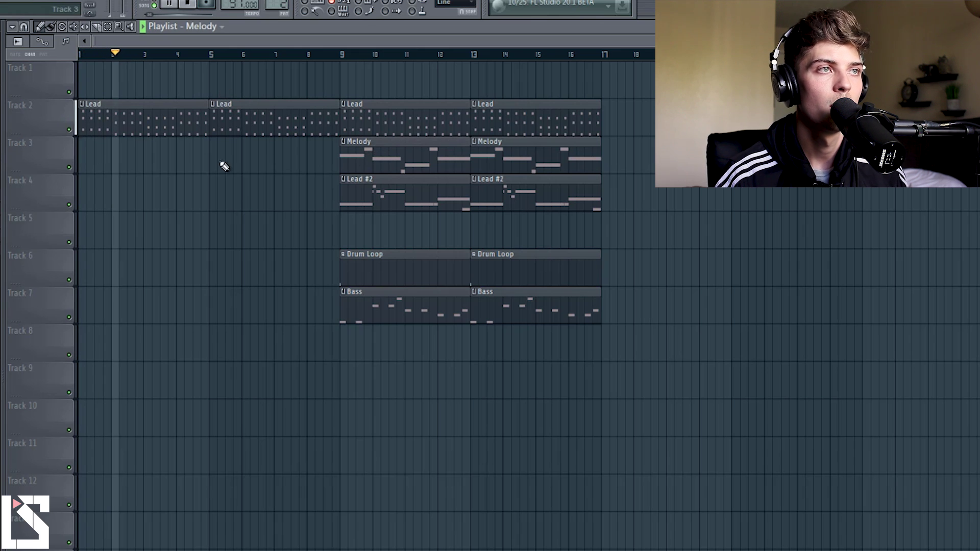
{"action": "left_click", "coordinate": [221, 162]}
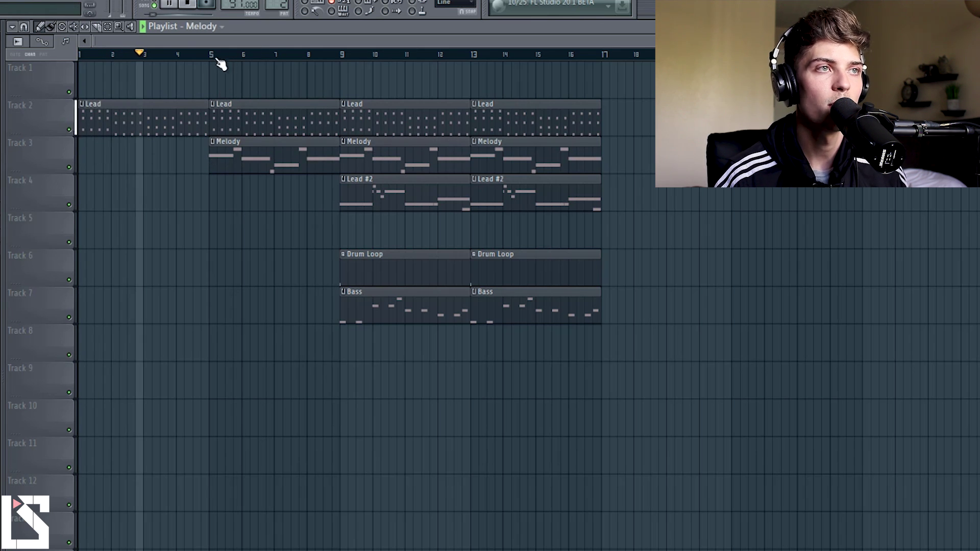
{"action": "left_click", "coordinate": [366, 307]}
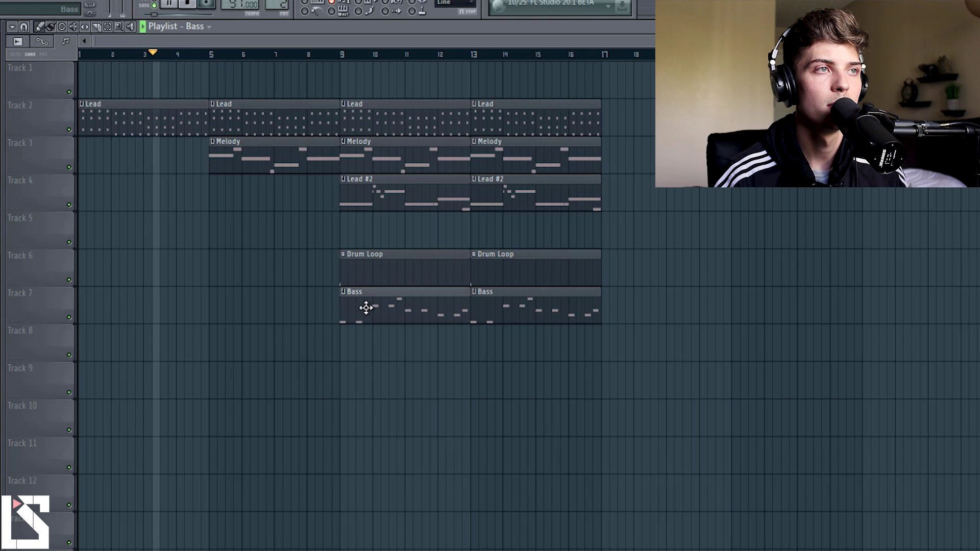
{"action": "left_click", "coordinate": [217, 317]}
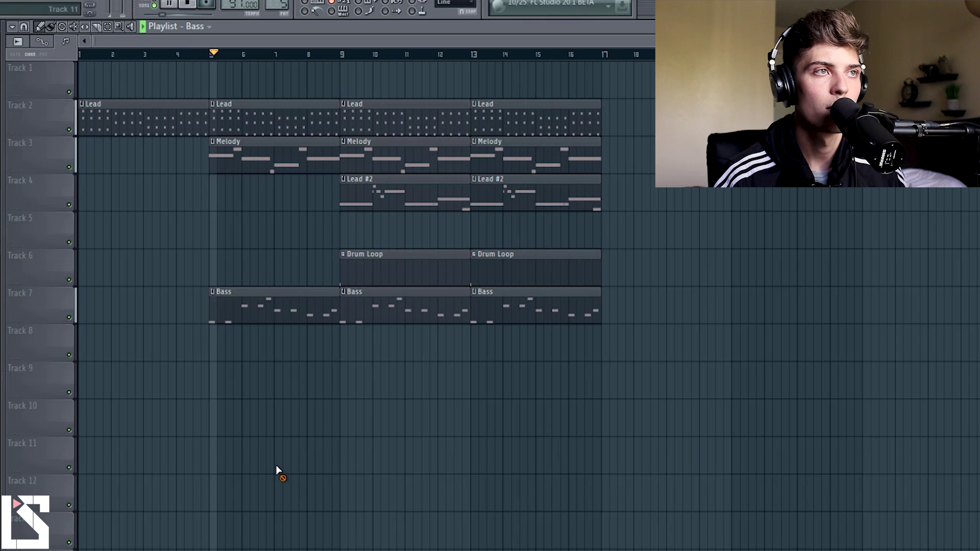
Step: Shorten the Bass and Lead clips that start at bar 5 so they end half a bar before bar 9
{"action": "scroll", "coordinate": [301, 48], "scroll_direction": "down", "scroll_amount": 1}
{"action": "scroll", "coordinate": [298, 46], "scroll_direction": "down", "scroll_amount": 1}
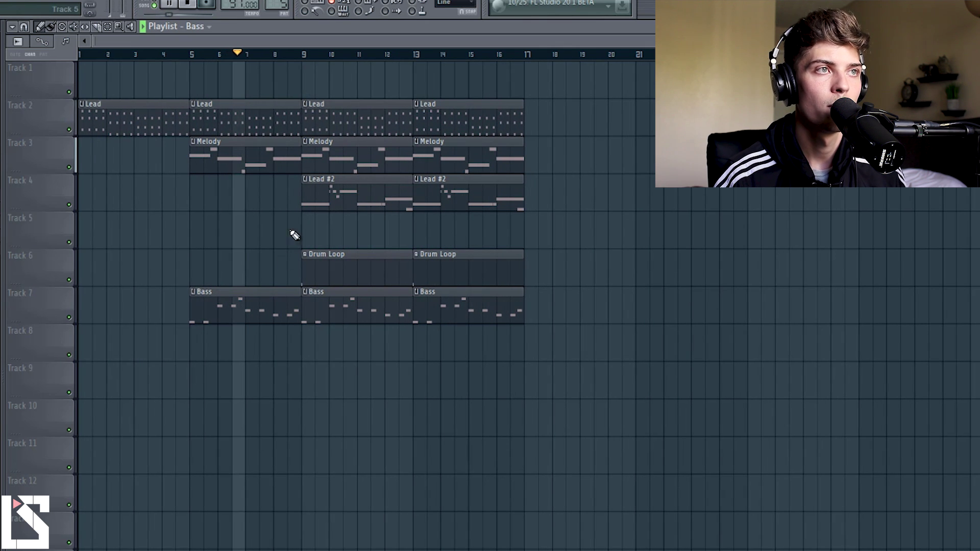
{"action": "left_click_drag", "start_coordinate": [296, 291], "coordinate": [287, 292]}
{"action": "left_click", "coordinate": [297, 112]}
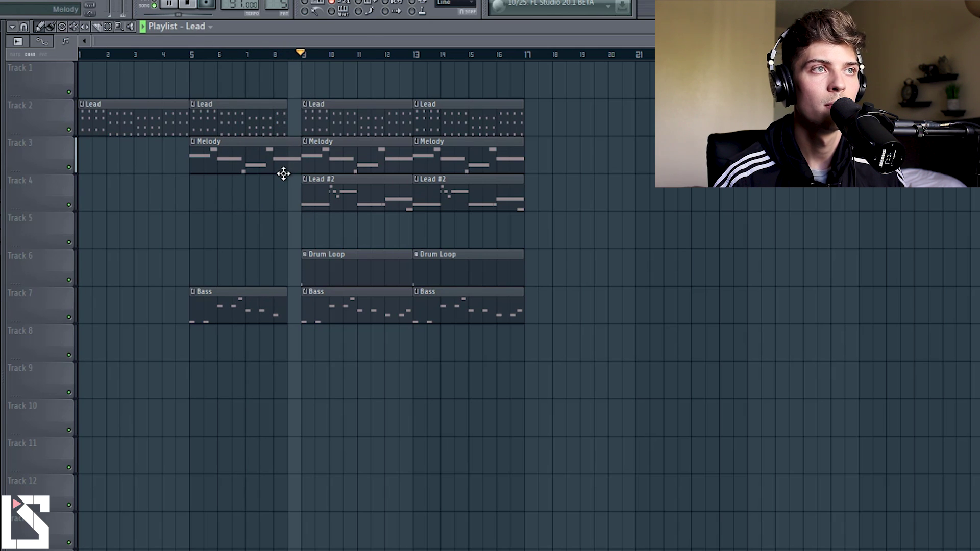
Step: Select every clip in the playlist and move them all up by one track
{"action": "scroll", "coordinate": [283, 174], "scroll_direction": "down", "scroll_amount": 3}
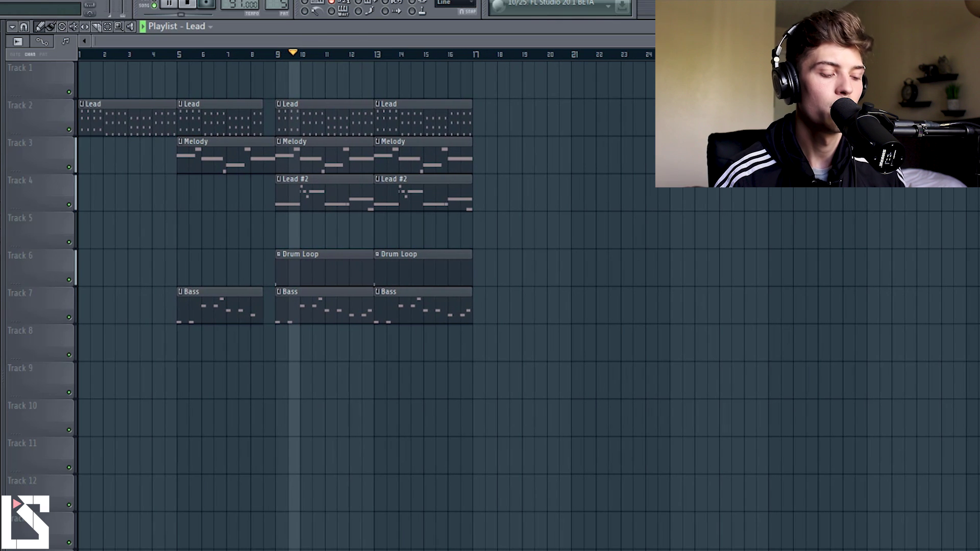
{"action": "key", "text": "ctrl+a"}
{"action": "left_click_drag", "start_coordinate": [324, 127], "coordinate": [324, 84]}
Step: Duplicate the bar 13 clips to bar 17, remove the Melody and Lead #2 copies, and play from just before bar 17
{"action": "left_click", "coordinate": [442, 55]}
{"action": "left_click_drag", "start_coordinate": [442, 59], "coordinate": [429, 328]}
{"action": "left_click_drag", "start_coordinate": [422, 276], "coordinate": [508, 236]}
{"action": "left_click", "coordinate": [461, 54]}
{"action": "right_click", "coordinate": [521, 117]}
{"action": "right_click", "coordinate": [522, 146]}
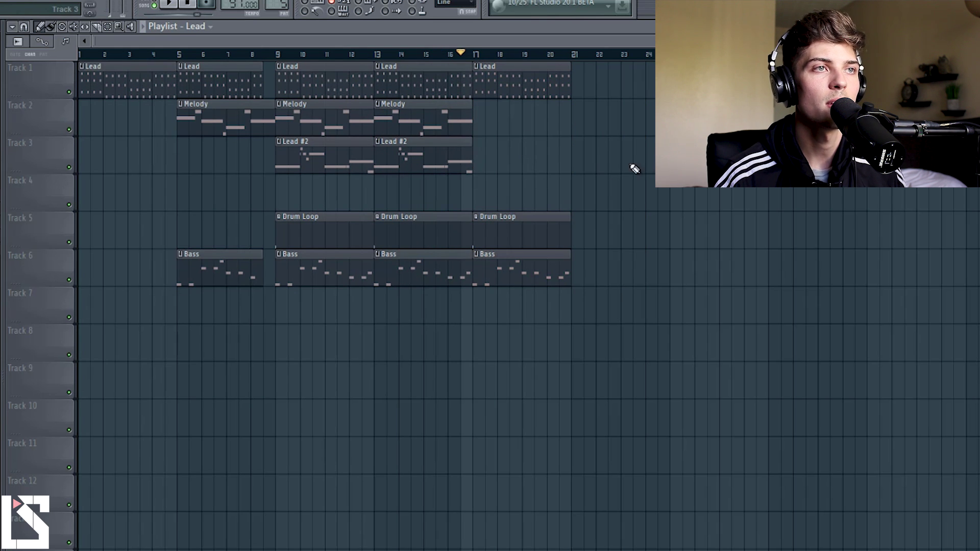
{"action": "key", "text": "space"}
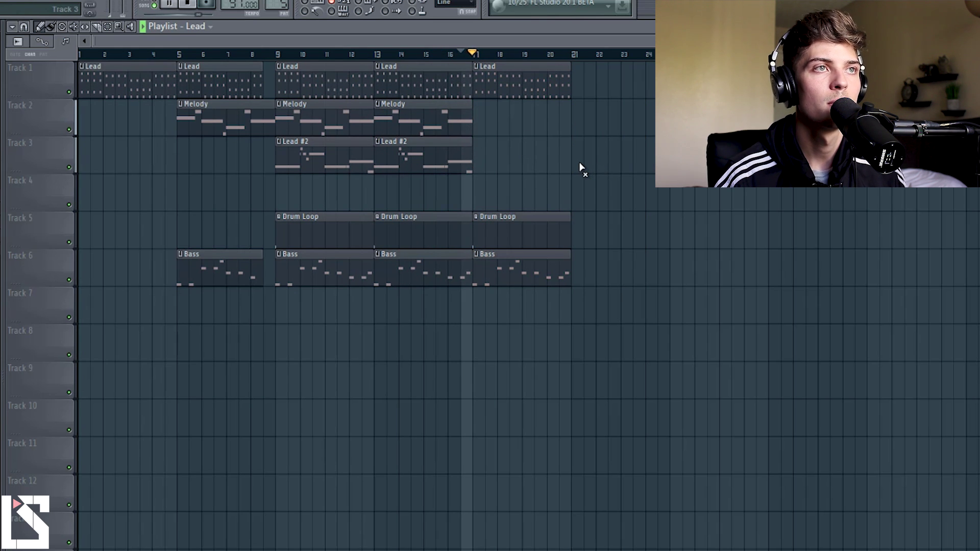
Step: Duplicate the bar 17 Lead, Drum Loop and Bass clips to bars 21, 25 and 29
{"action": "left_click_drag", "start_coordinate": [519, 258], "coordinate": [602, 92]}
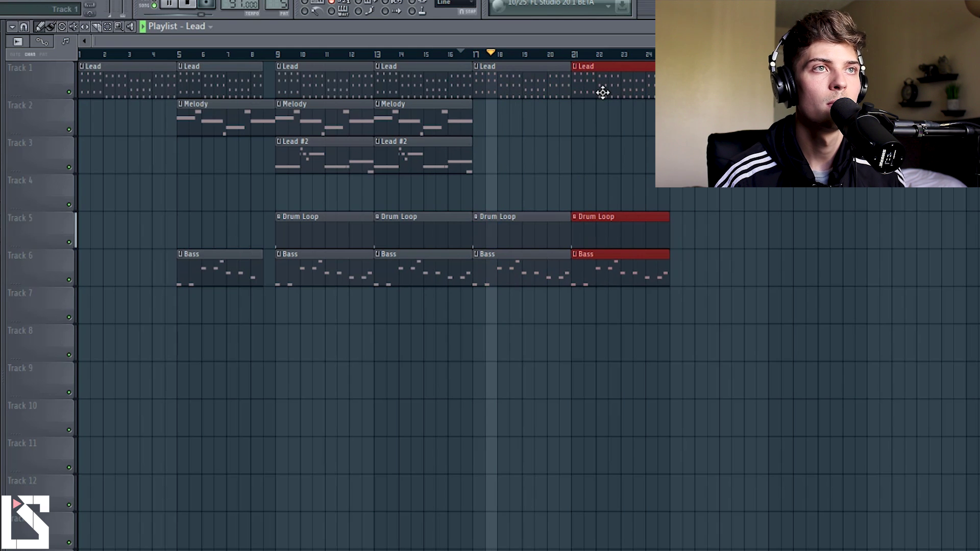
{"action": "scroll", "coordinate": [603, 92], "scroll_direction": "down", "scroll_amount": 3}
{"action": "left_click_drag", "start_coordinate": [462, 332], "coordinate": [566, 88]}
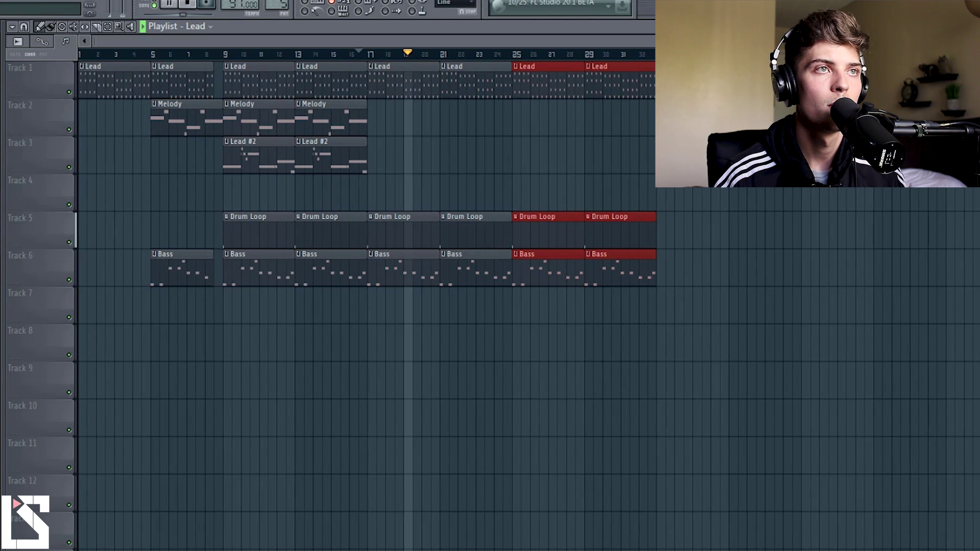
Step: Copy all the clips from bars 9 to 17, including Melody and Lead #2, to start at bar 33
{"action": "scroll", "coordinate": [466, 59], "scroll_direction": "down", "scroll_amount": 1}
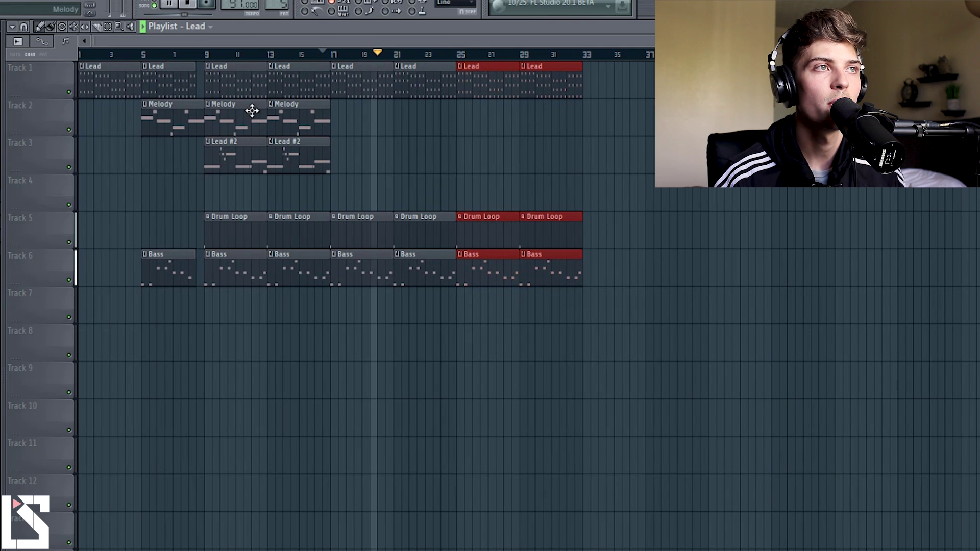
{"action": "left_click_drag", "start_coordinate": [230, 63], "coordinate": [291, 322]}
{"action": "left_click_drag", "start_coordinate": [305, 96], "coordinate": [612, 123]}
Step: Replace the Drum Loop clips at bars 17 and 21 with Drum Loop 3 clips on Track 8 and play them back
{"action": "key", "text": "F6"}
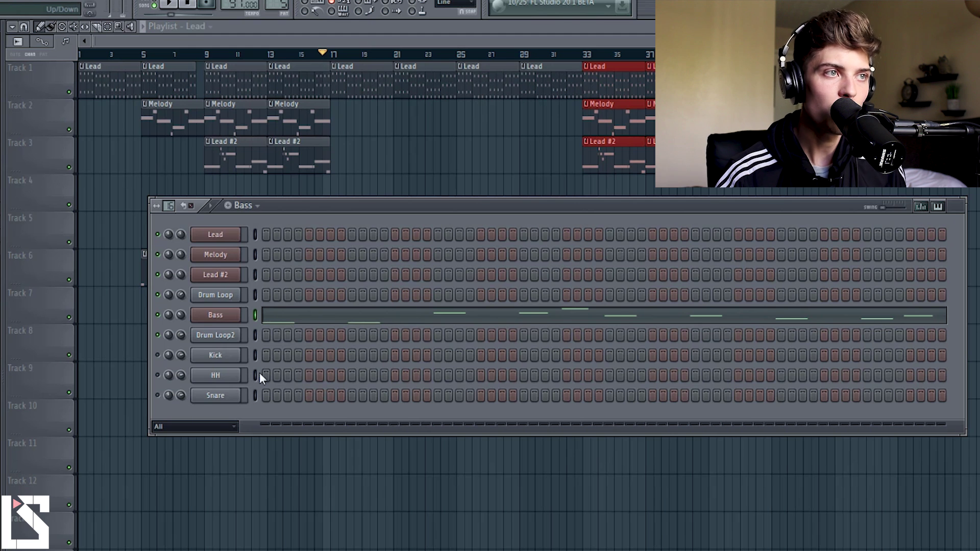
{"action": "left_click", "coordinate": [411, 141]}
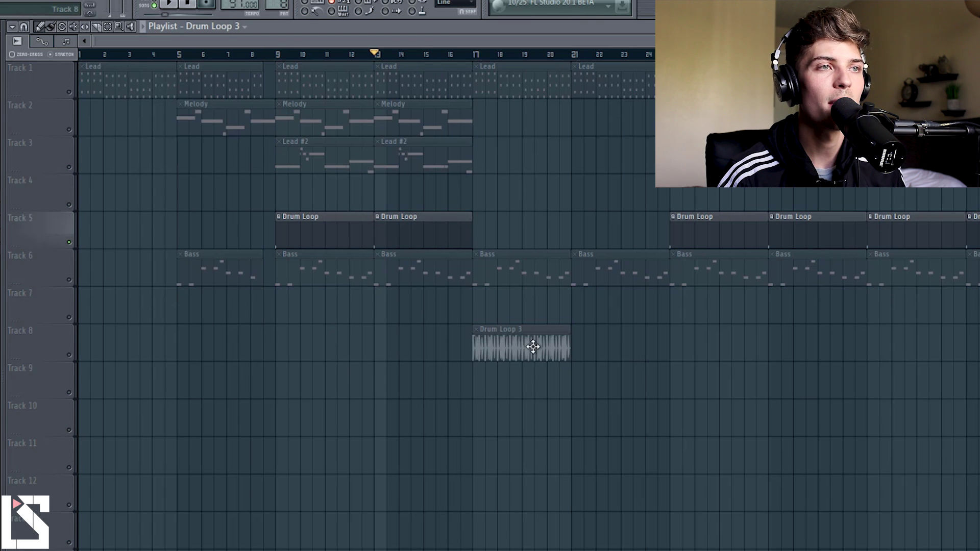
{"action": "left_click", "coordinate": [53, 354]}
{"action": "key", "text": "space"}
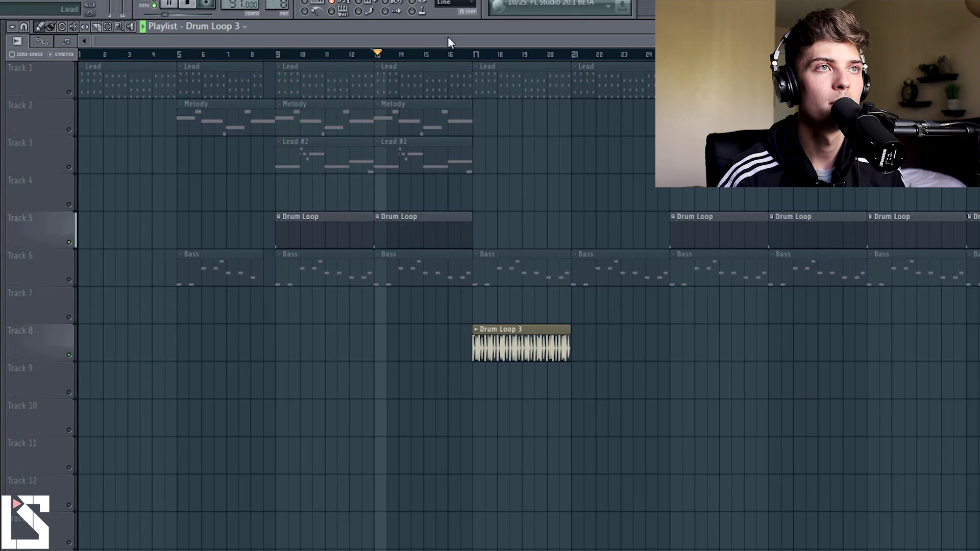
{"action": "left_click", "coordinate": [477, 54]}
{"action": "key", "text": "F6"}
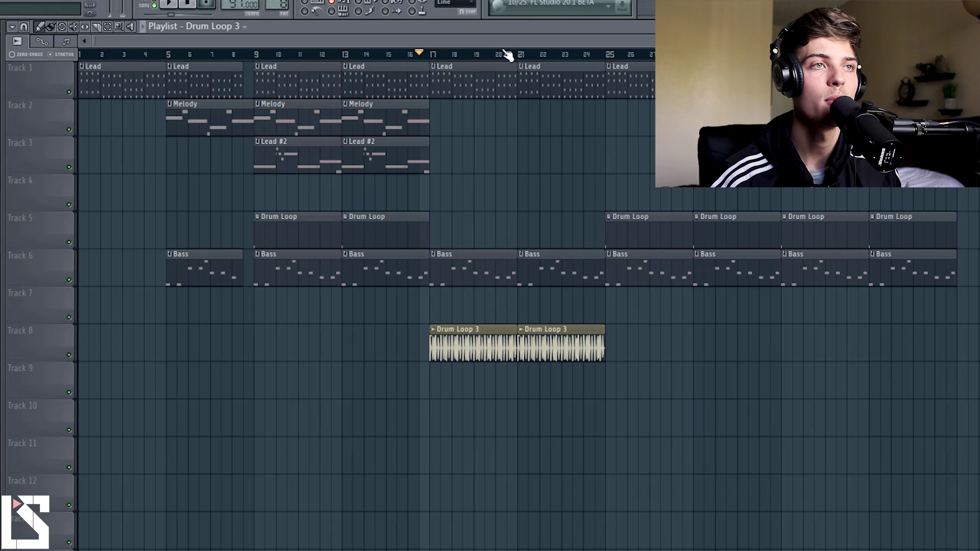
Step: Play the arrangement from just before bar 17 to check the Drum Loop 3 section
{"action": "scroll", "coordinate": [440, 59], "scroll_direction": "up", "scroll_amount": 3}
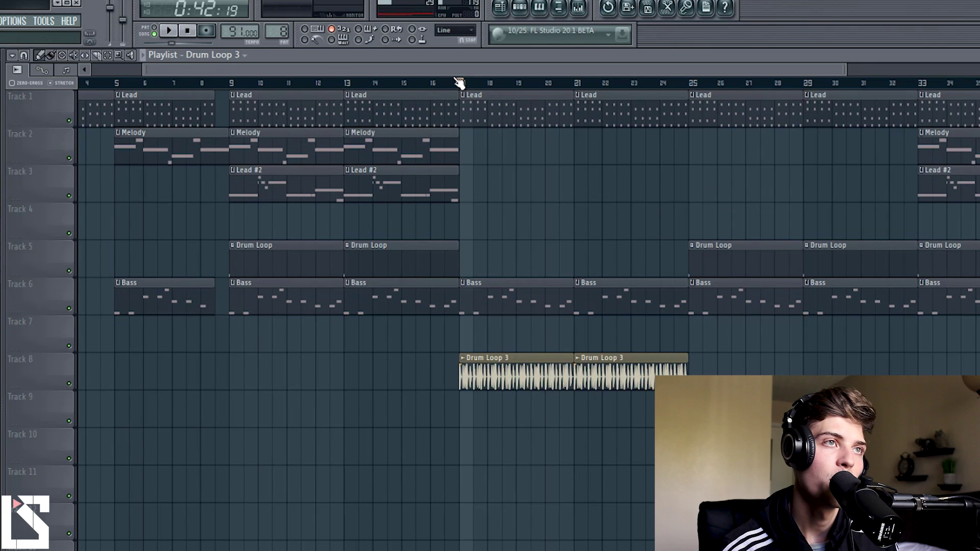
{"action": "scroll", "coordinate": [459, 54], "scroll_direction": "down", "scroll_amount": 4}
{"action": "left_click_drag", "start_coordinate": [434, 89], "coordinate": [428, 91]}
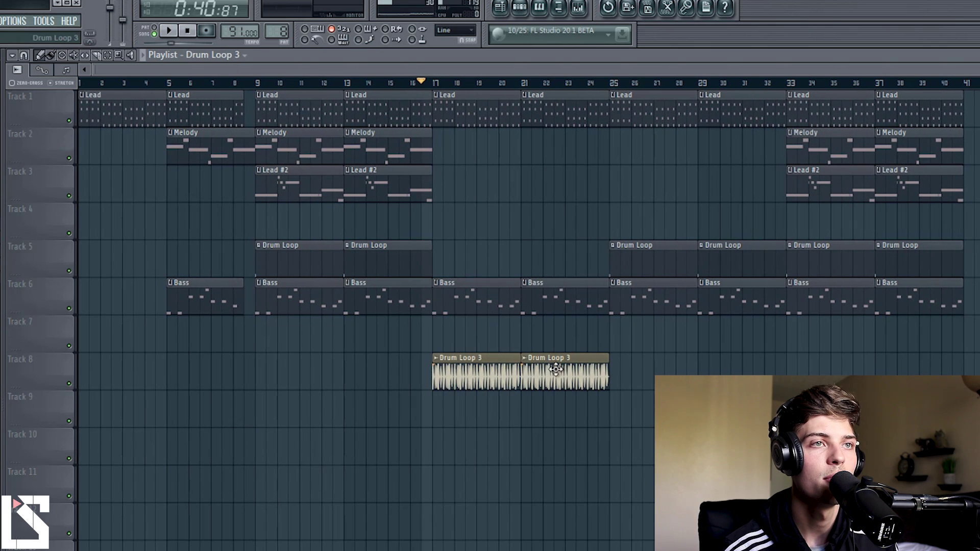
{"action": "key", "text": "space"}
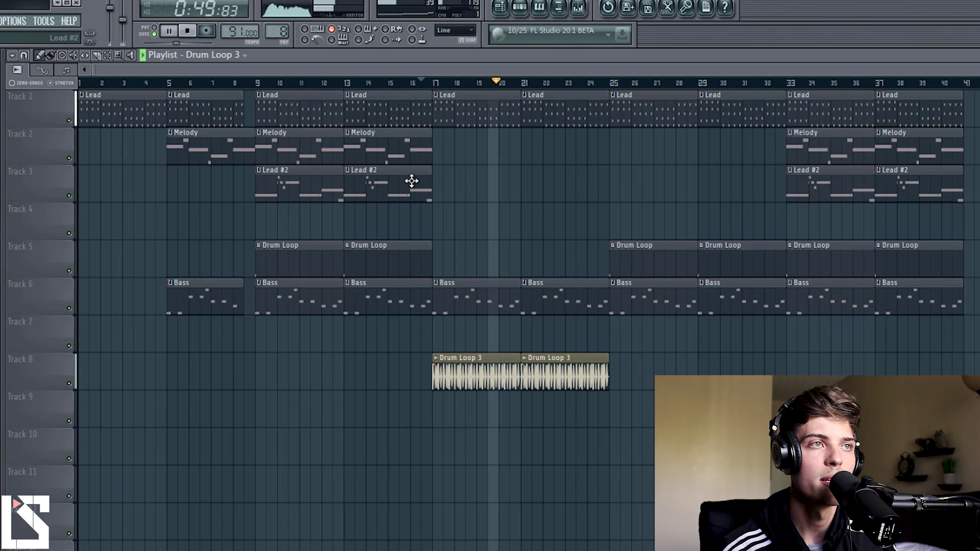
Step: Add a Melody clip on Track 2 at bar 21 and stop playback
{"action": "left_click", "coordinate": [403, 150]}
{"action": "left_click", "coordinate": [524, 153]}
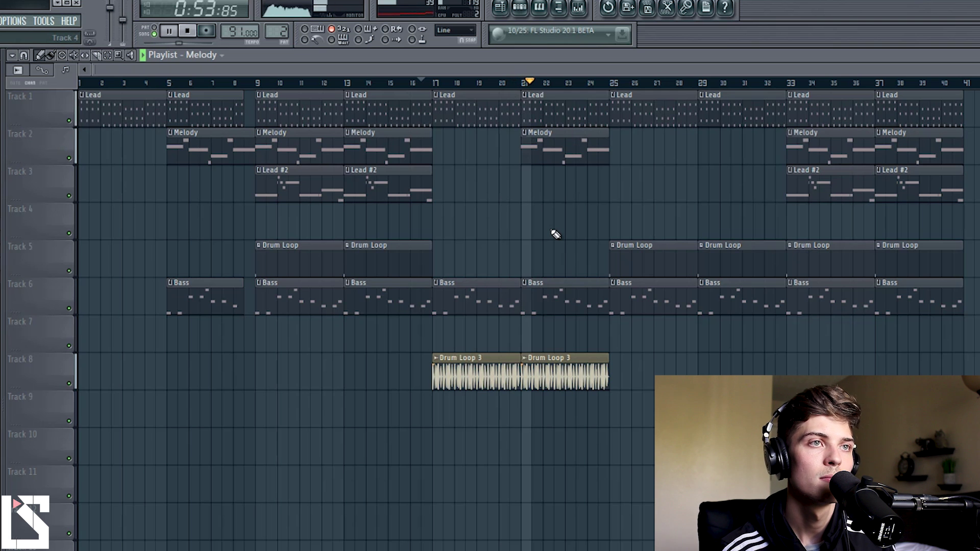
{"action": "key", "text": "space"}
Step: Duplicate all the clips from bars 17 to 41 so the copy starts at bar 41, and clear the selection
{"action": "scroll", "coordinate": [611, 83], "scroll_direction": "down", "scroll_amount": 2}
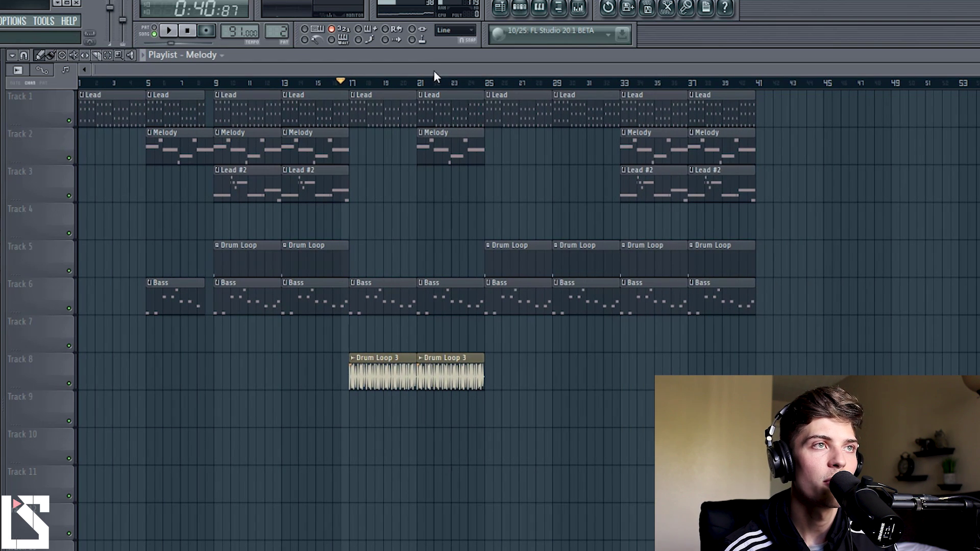
{"action": "scroll", "coordinate": [433, 81], "scroll_direction": "down", "scroll_amount": 1}
{"action": "left_click_drag", "start_coordinate": [340, 465], "coordinate": [514, 89]}
{"action": "left_click_drag", "start_coordinate": [688, 466], "coordinate": [340, 90]}
{"action": "left_click_drag", "start_coordinate": [374, 153], "coordinate": [704, 170]}
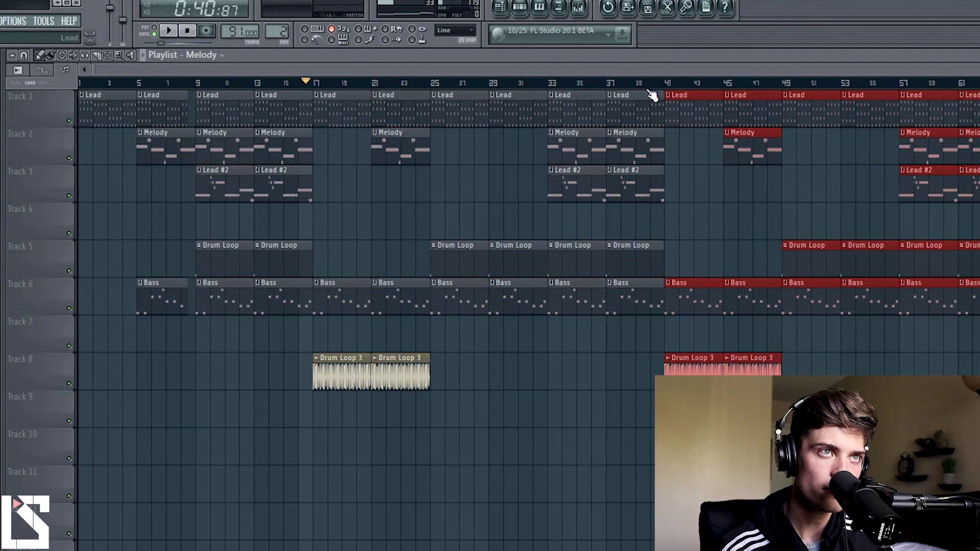
{"action": "scroll", "coordinate": [664, 133], "scroll_direction": "down", "scroll_amount": 4}
{"action": "left_click", "coordinate": [682, 166]}
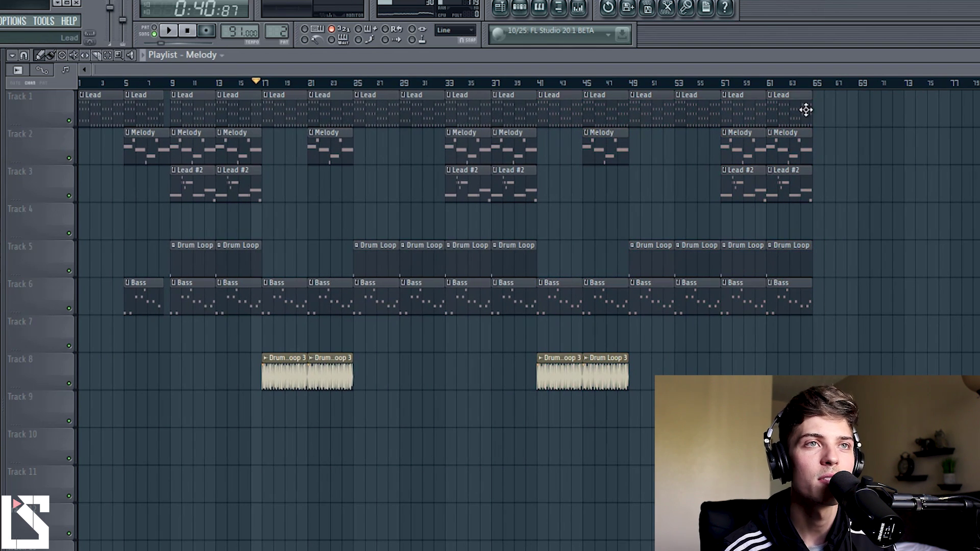
{"action": "left_click", "coordinate": [823, 115]}
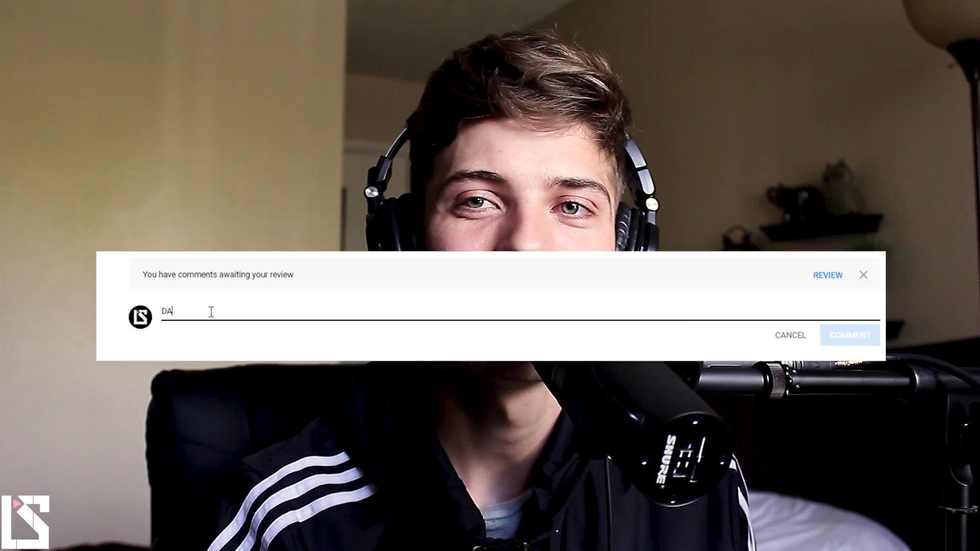
{"action": "left_click", "coordinate": [849, 336]}
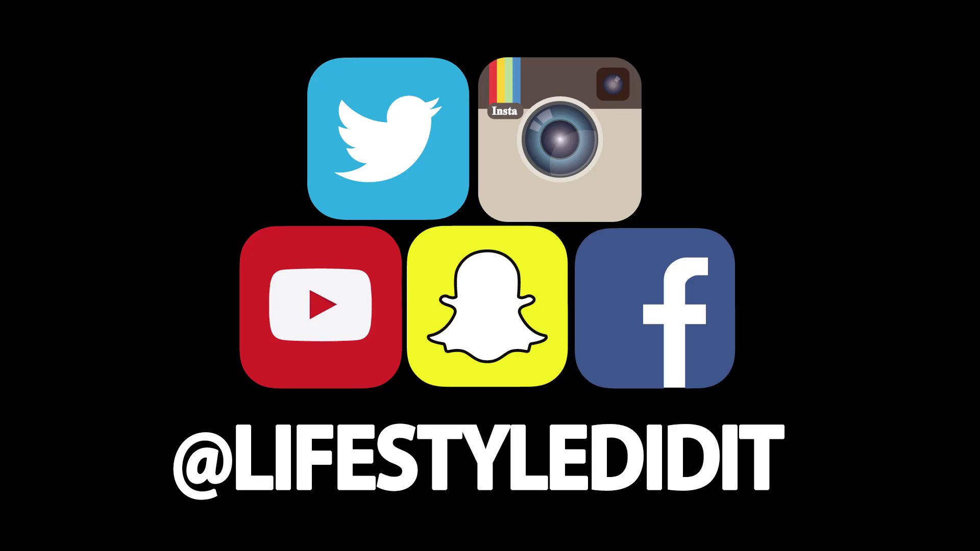